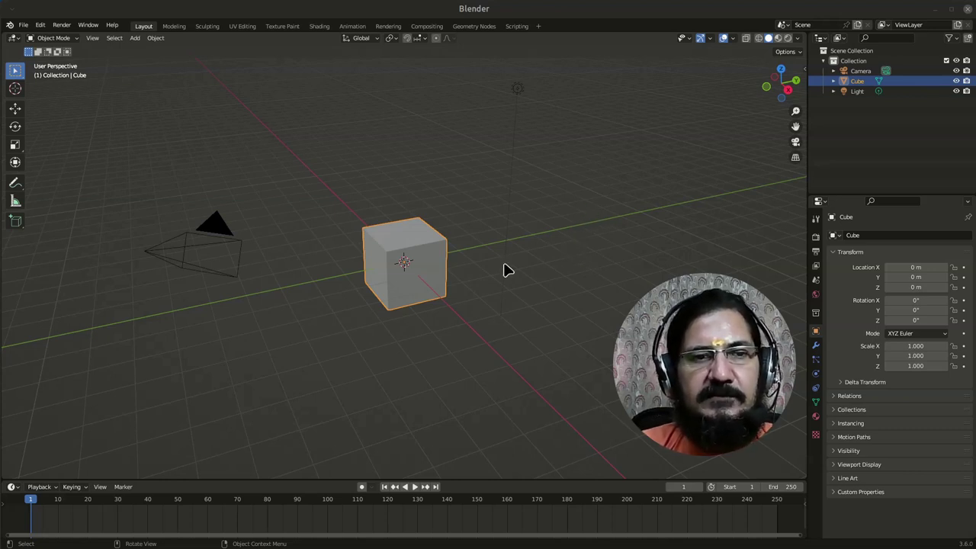
Select the light and then the camera, deselect, and delete the default cube
left_click(519, 97)
left_click(232, 242)
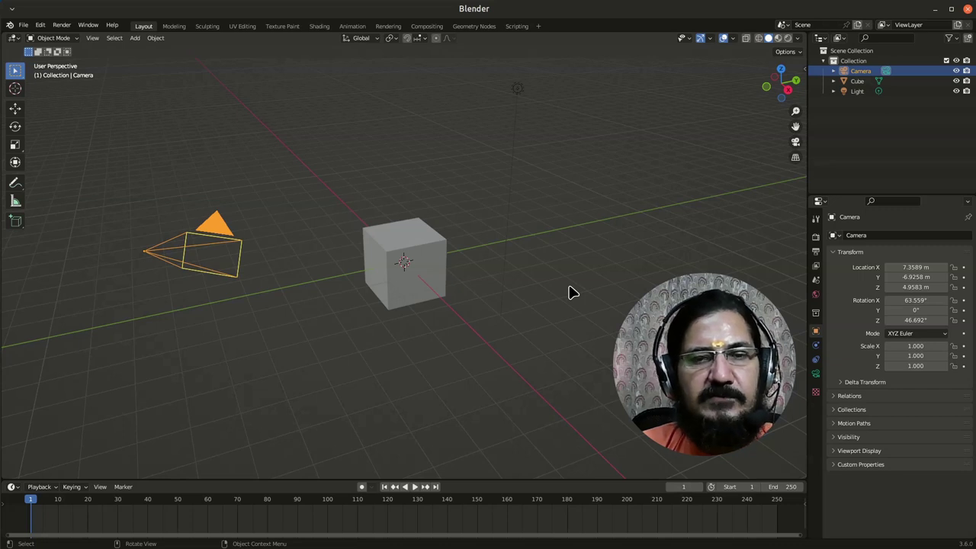
left_click(545, 282)
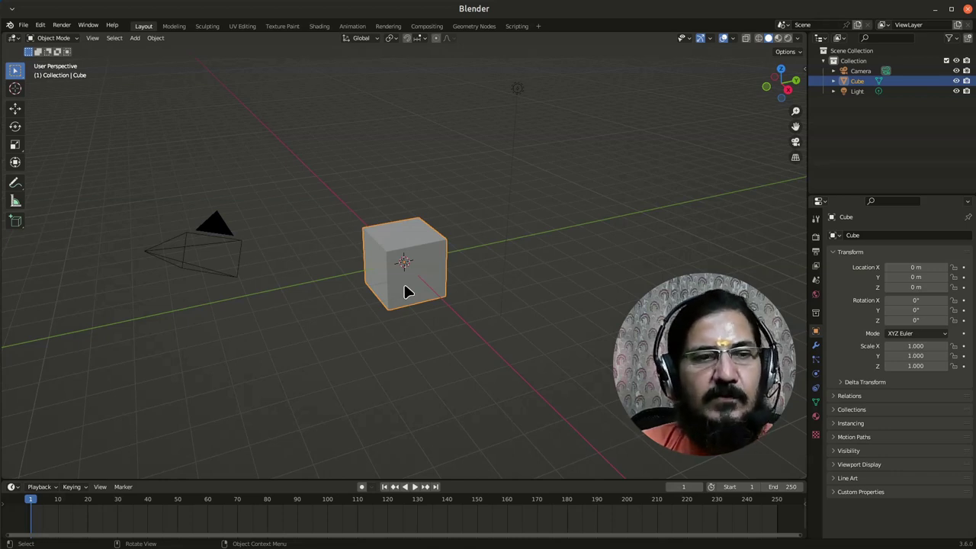
key("x")
left_click(405, 287)
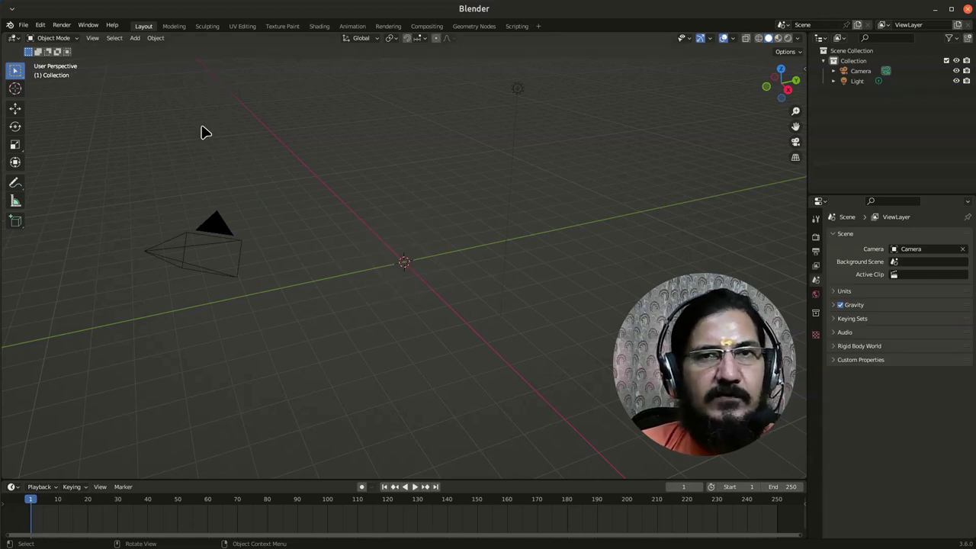
Add a cylinder mesh at the origin and orbit and zoom to inspect it
left_click(135, 38)
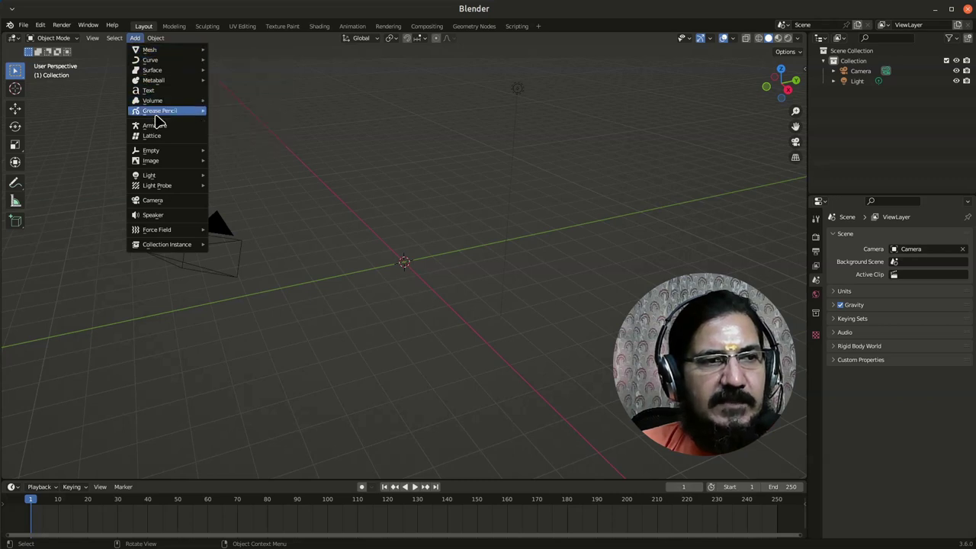
mouse_move(168, 49)
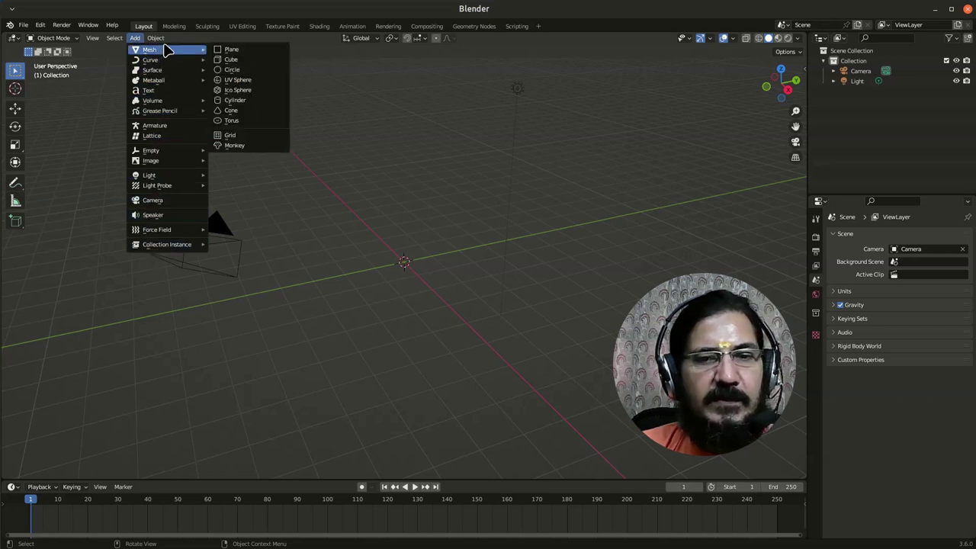
mouse_move(171, 101)
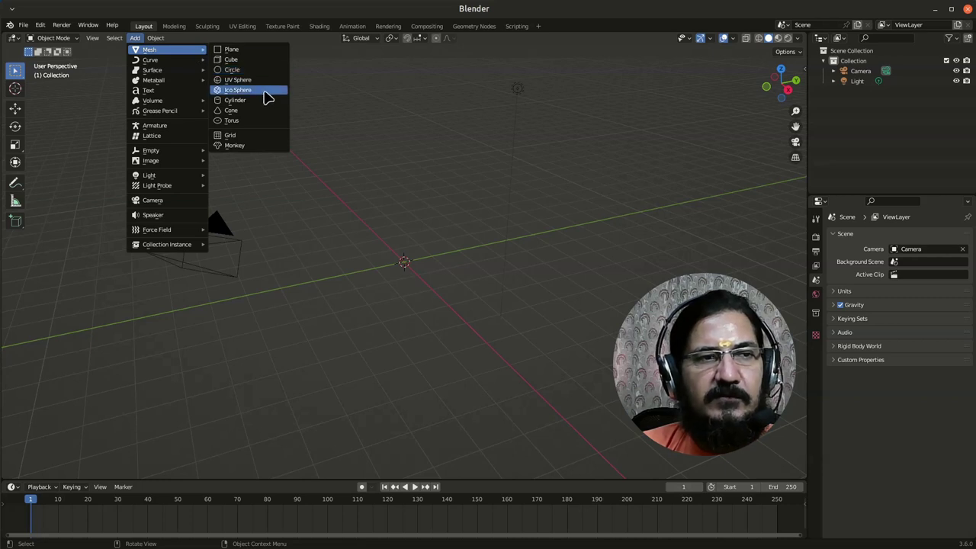
left_click(268, 101)
scroll(495, 303, "up", 2)
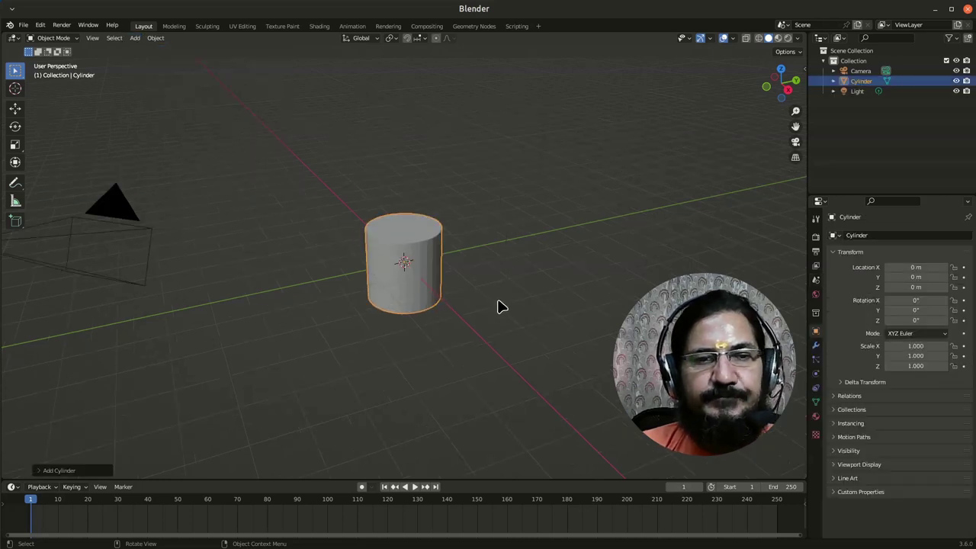
mouse_move(498, 307)
middle_mouse_down()
mouse_move(464, 279)
mouse_move(493, 298)
middle_mouse_up()
scroll(473, 297, "down", 1)
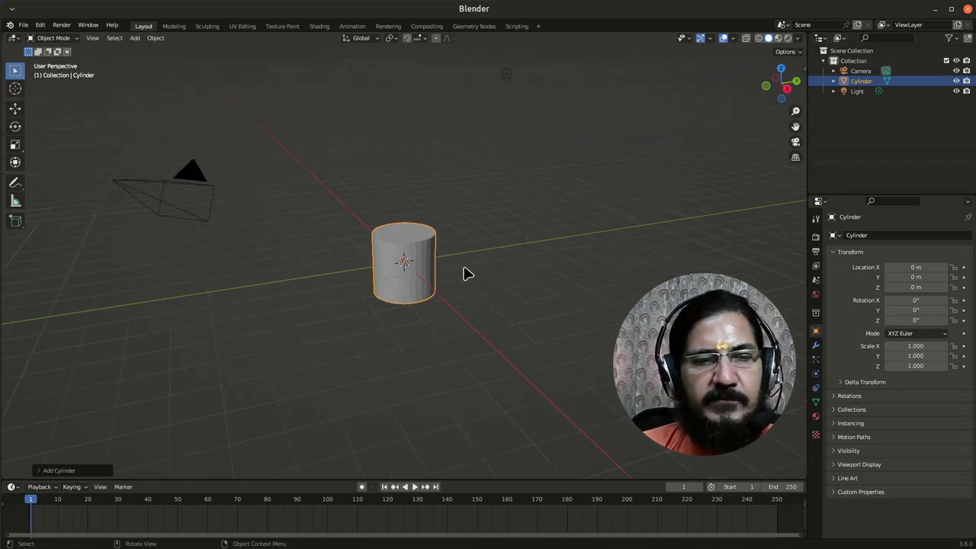
scroll(408, 266, "up", 1)
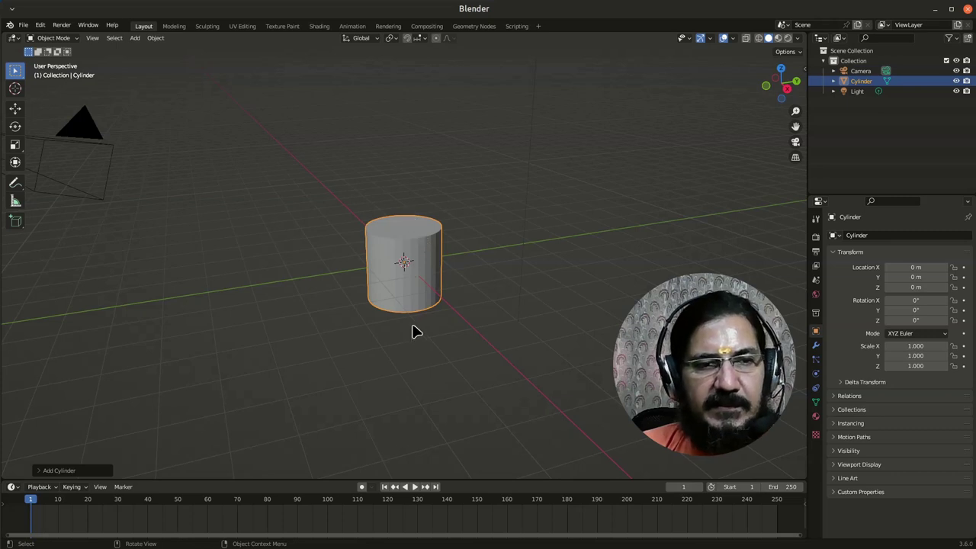
scroll(467, 278, "down", 1)
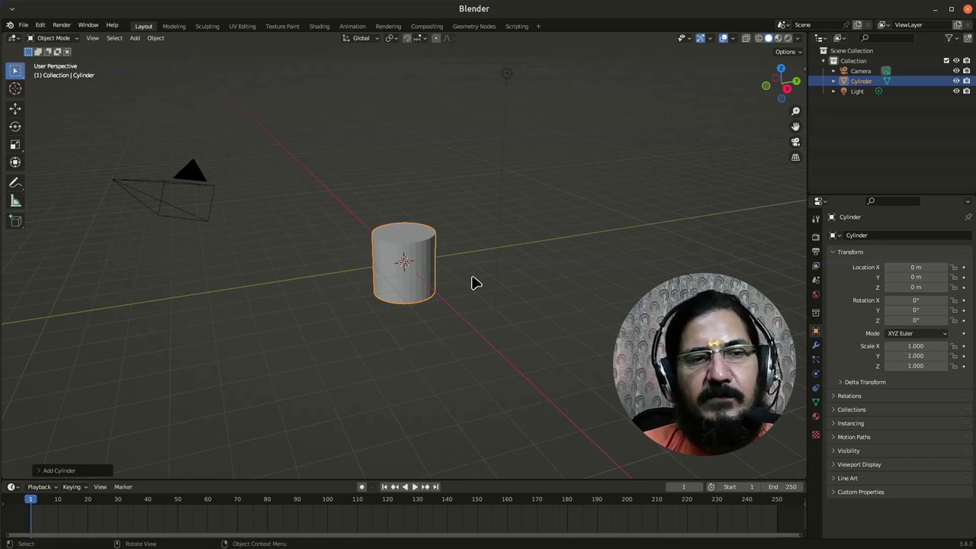
Delete the cylinder, add a Bezier curve at the origin, and orbit around it
key("x")
left_click(428, 282)
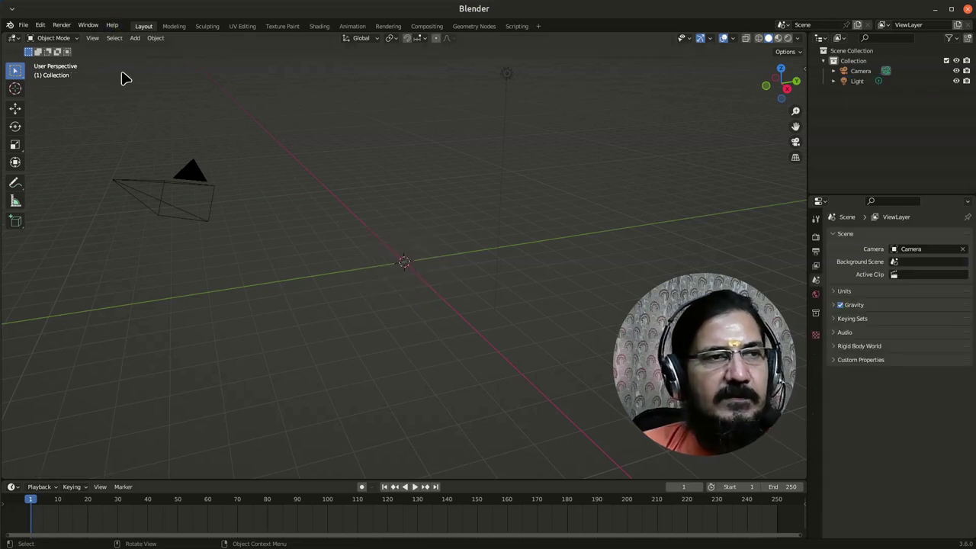
left_click(135, 39)
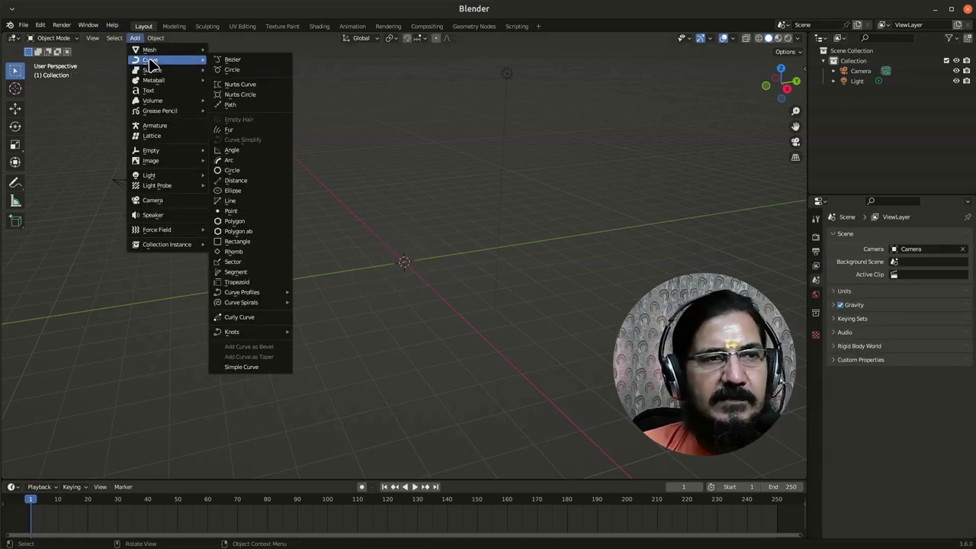
left_click(267, 63)
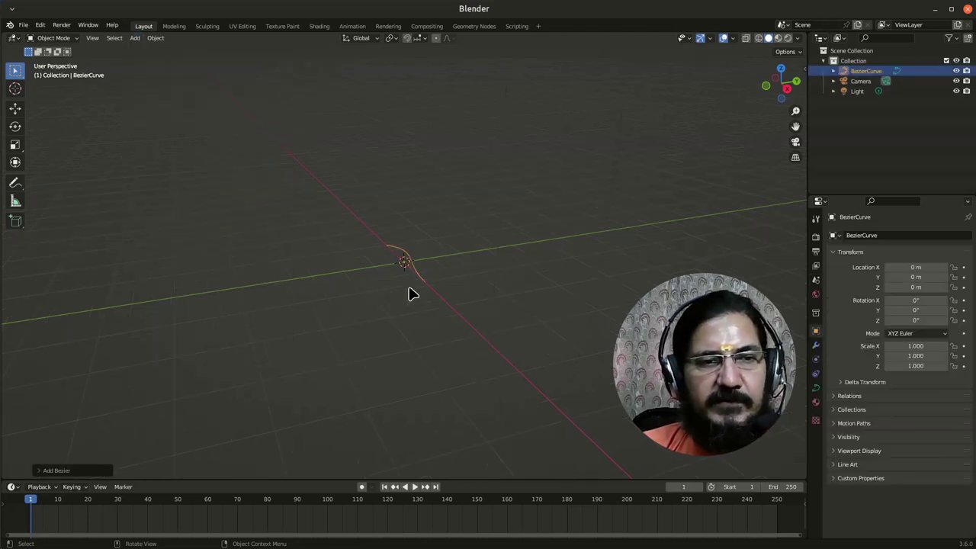
scroll(412, 294, "up", 2)
middle_click_drag(404, 293, 440, 332)
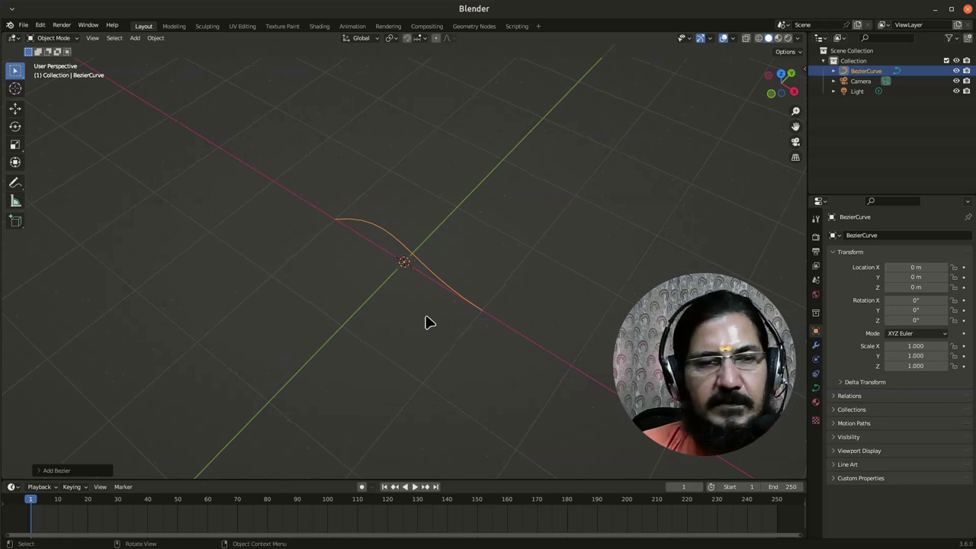
middle_click_drag(506, 334, 450, 282)
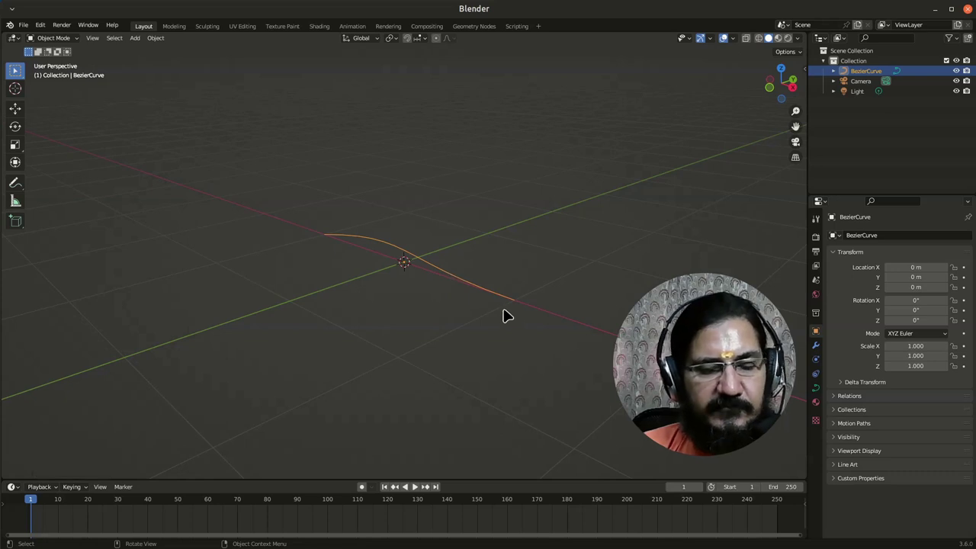
In Edit Mode, rotate both end points' handles to bend the curve into an S-wave
key("Tab")
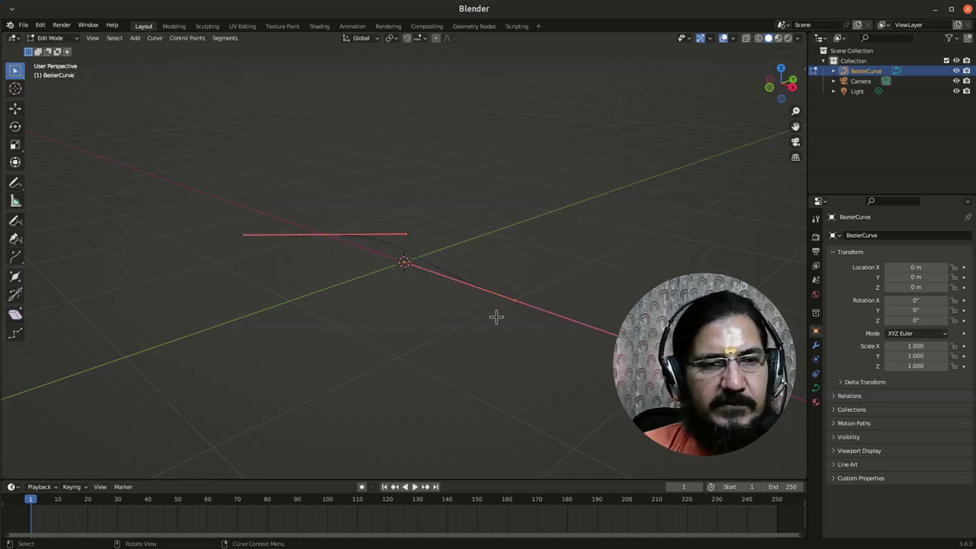
left_click(328, 233)
key("r")
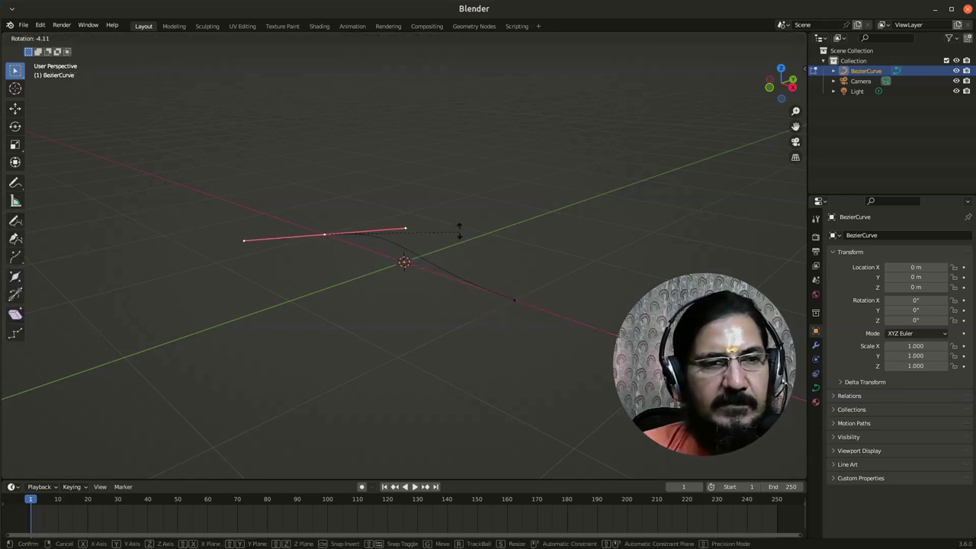
left_click(429, 177)
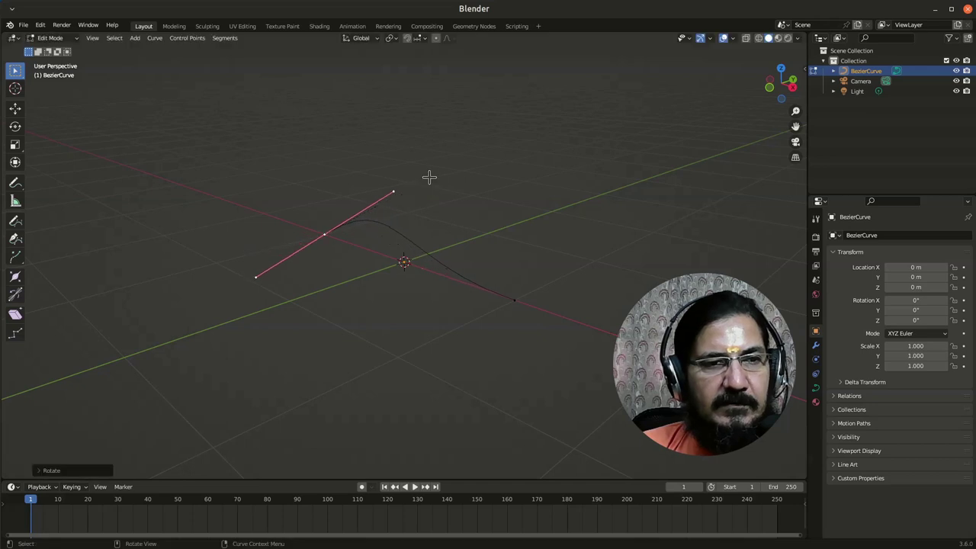
left_click(514, 298)
key("r")
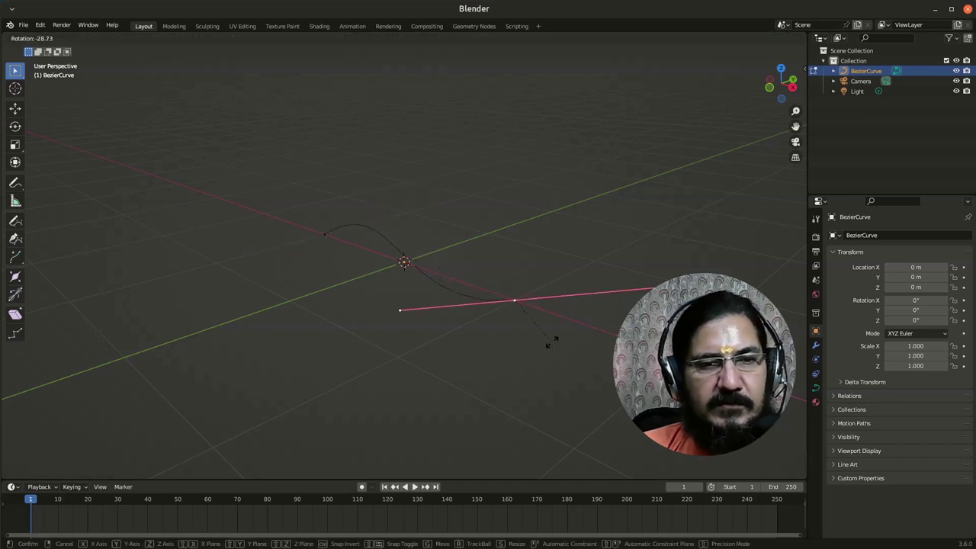
left_click(550, 328)
middle_click_drag(478, 232, 496, 192)
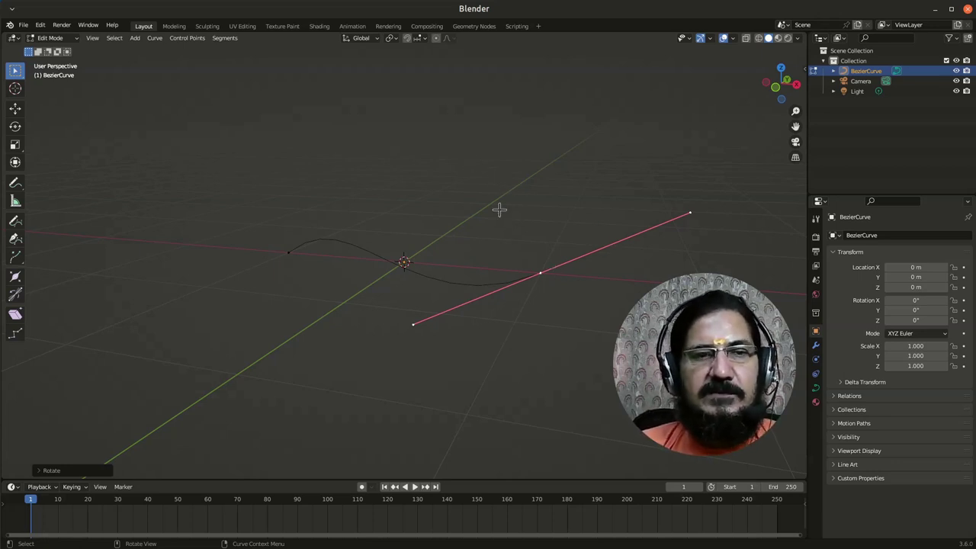
Return to Object Mode and delete the Bezier curve
key("Tab")
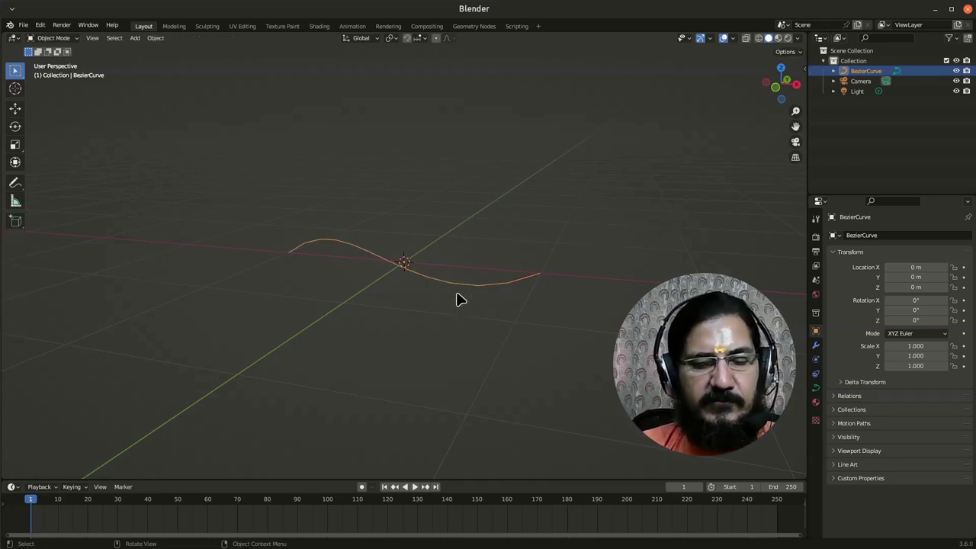
key("x")
left_click(450, 294)
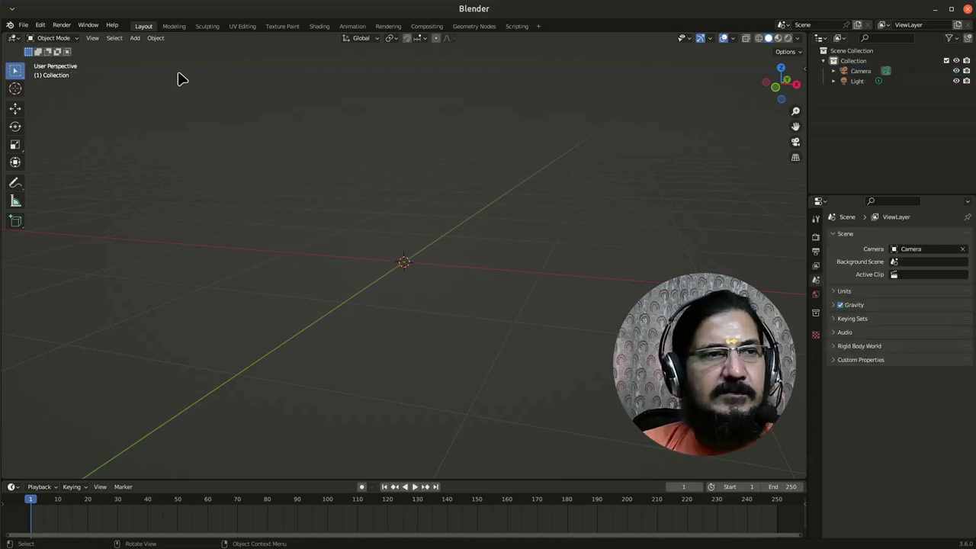
Add a Nurbs Surface patch (SurfPatch), orbit to view it, then delete it
left_click(135, 39)
mouse_move(153, 70)
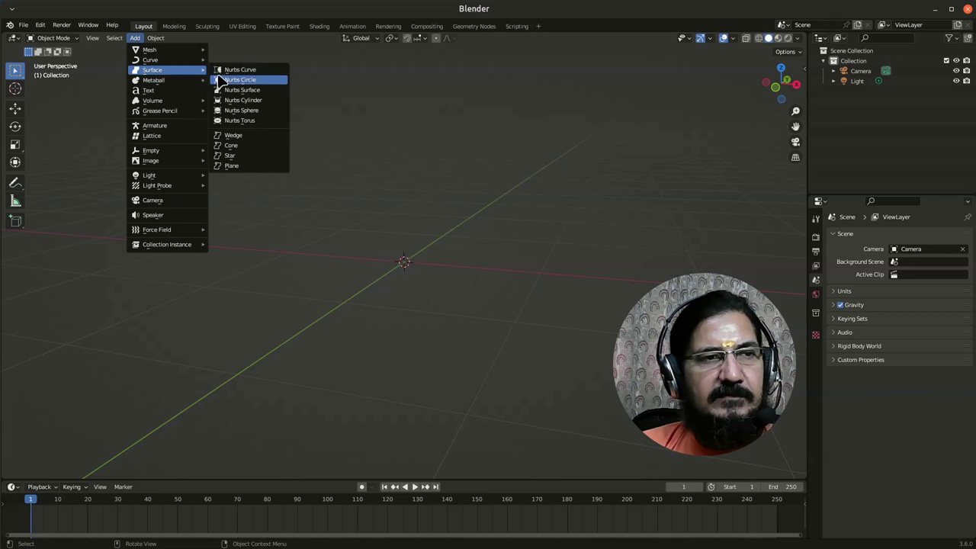
left_click(267, 91)
middle_click_drag(428, 174, 443, 245)
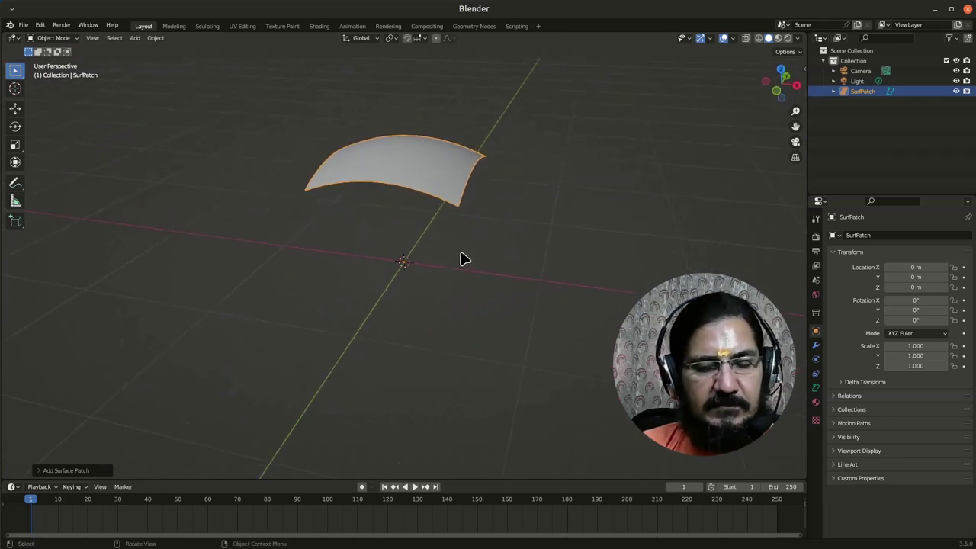
key("x")
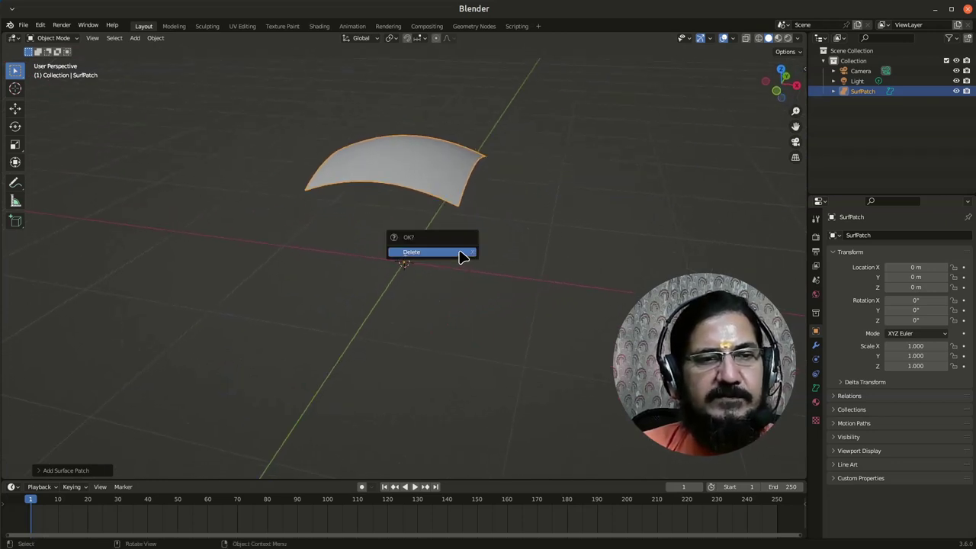
left_click(464, 255)
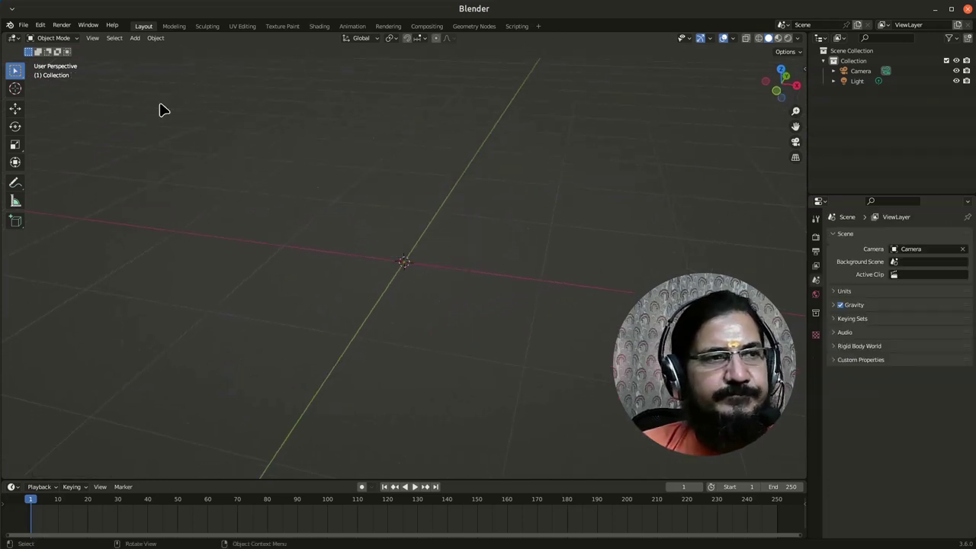
left_click(136, 39)
mouse_move(147, 86)
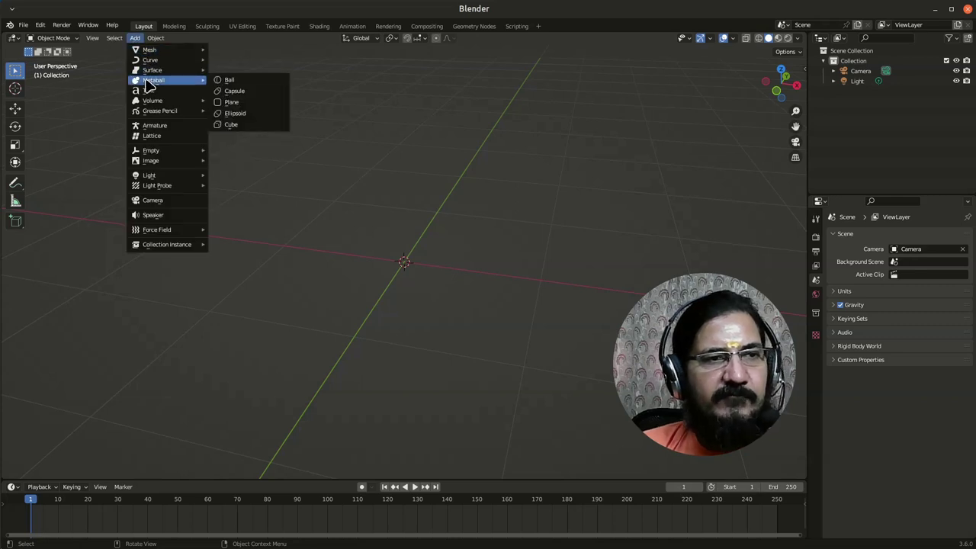
left_click(228, 81)
scroll(538, 269, "down", 4)
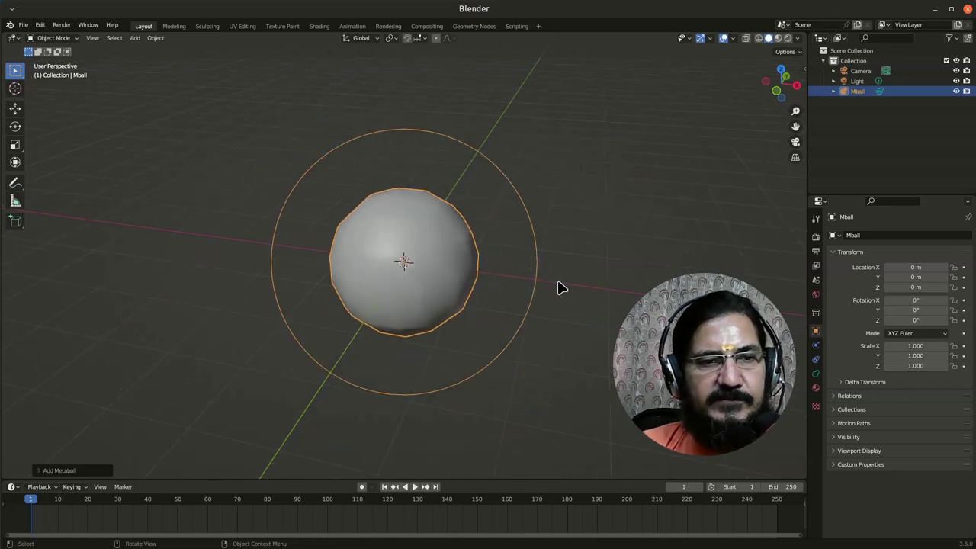
key("g")
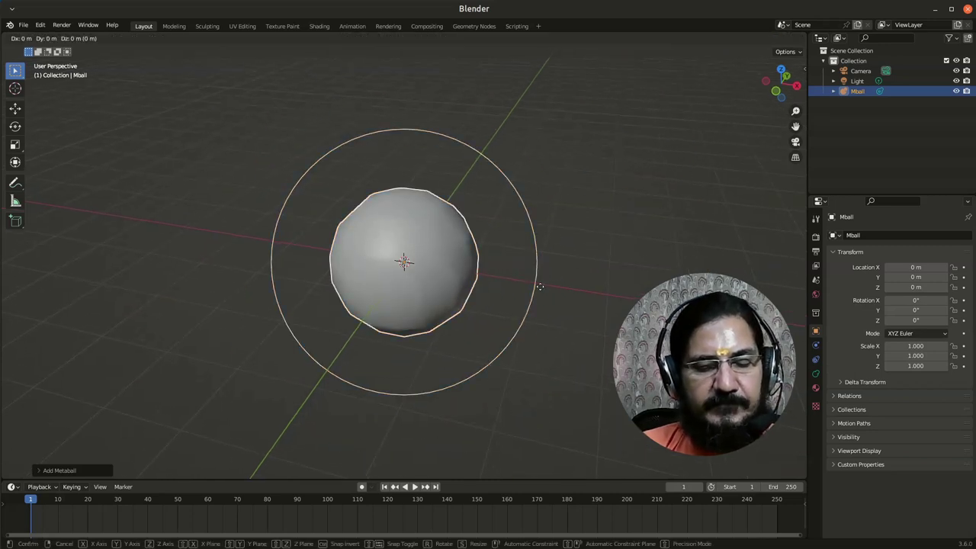
left_click(468, 276)
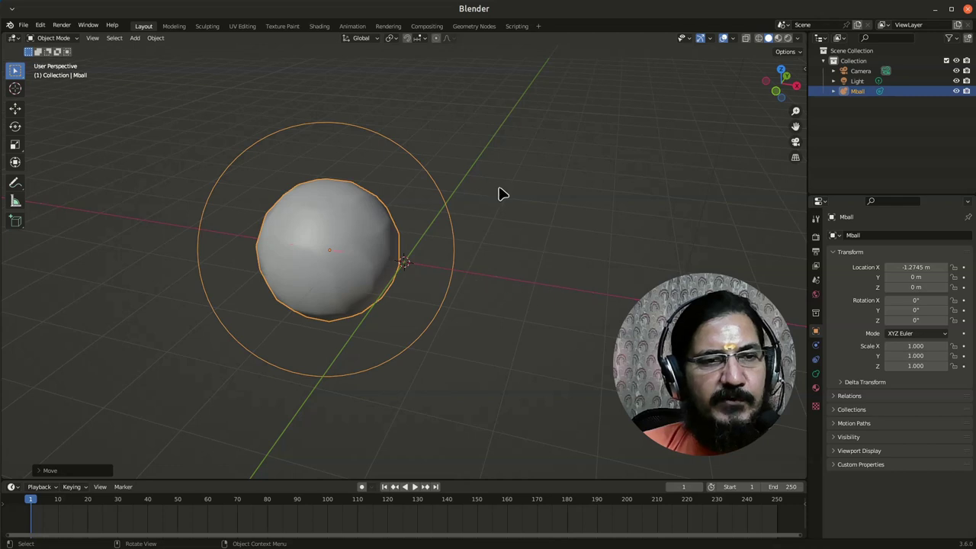
left_click(135, 38)
mouse_move(153, 80)
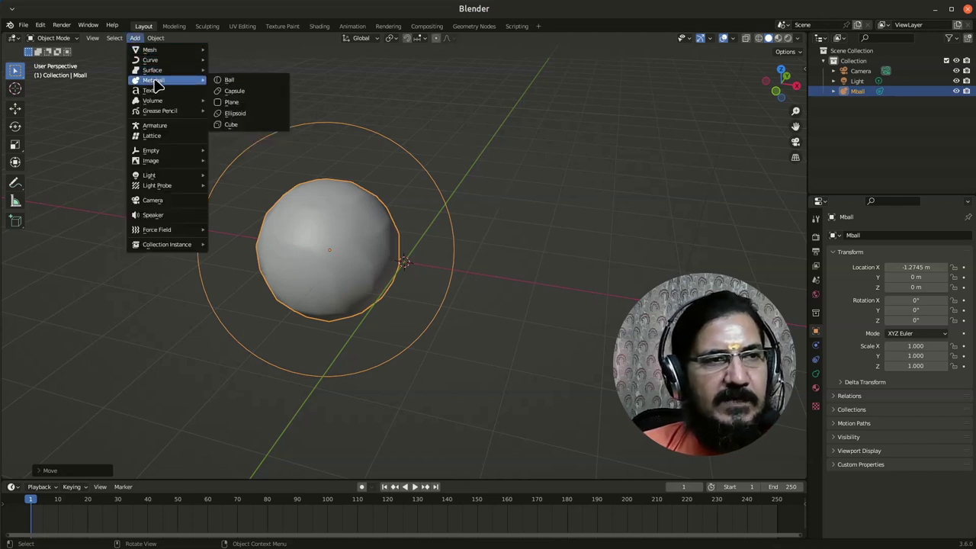
left_click(260, 84)
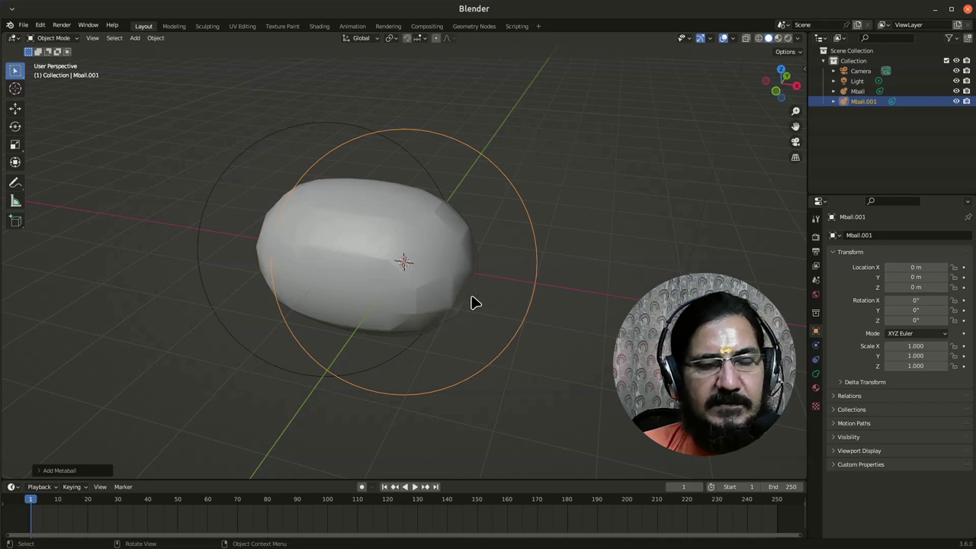
key("g")
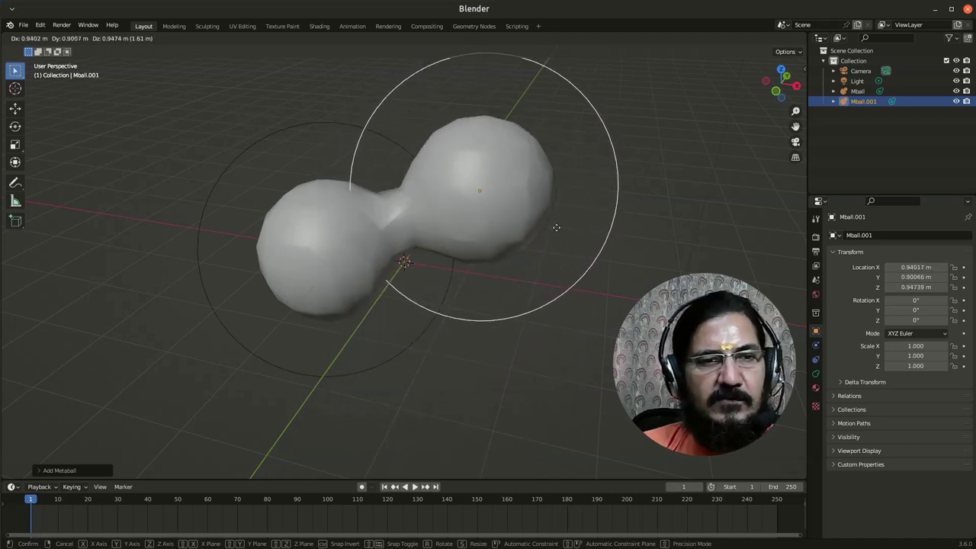
left_click(534, 267)
middle_click_drag(433, 303, 578, 301)
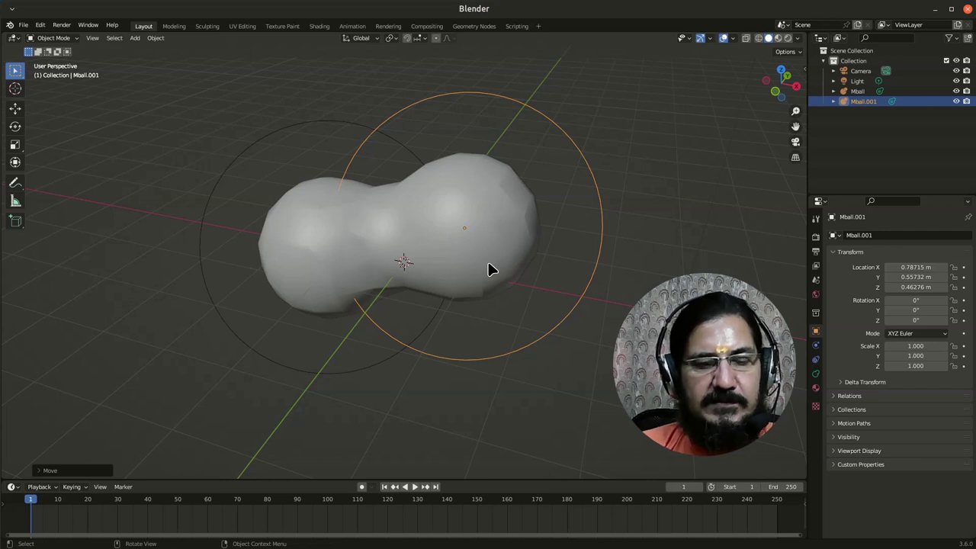
key("g")
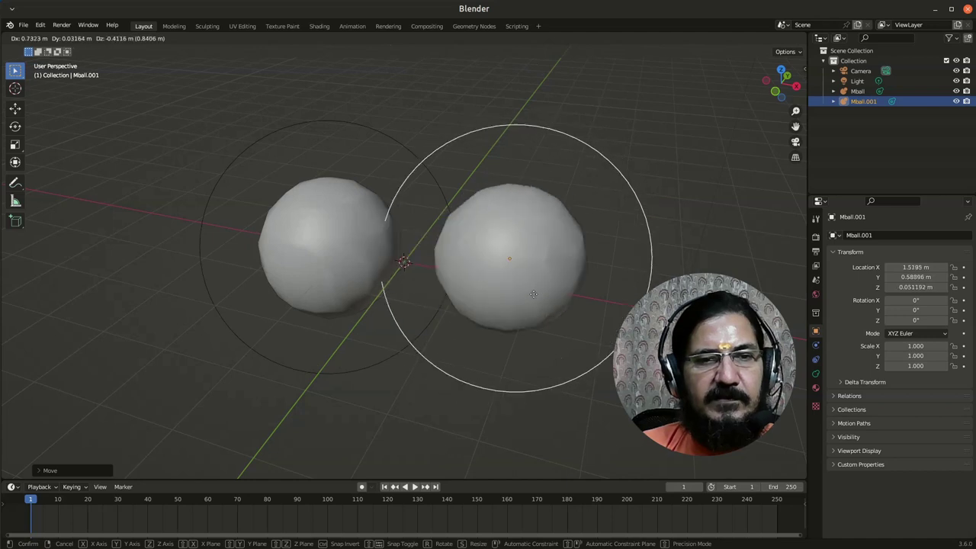
left_click(528, 276)
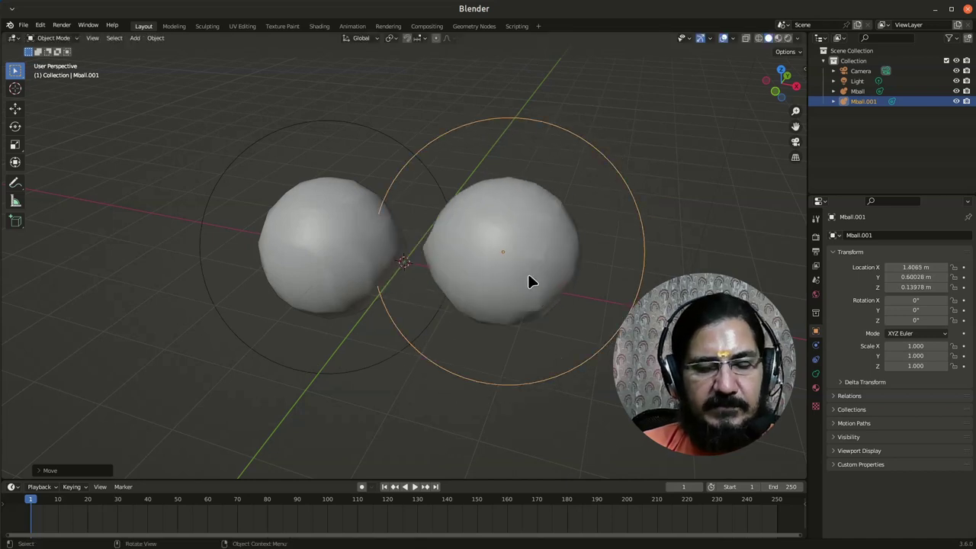
key("x")
left_click(541, 318)
left_click(356, 264)
key("x")
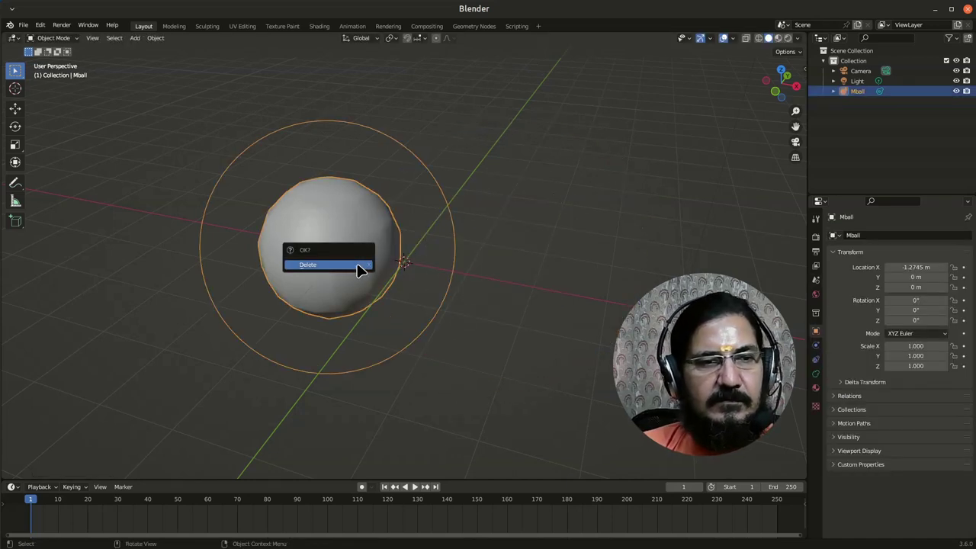
left_click(358, 268)
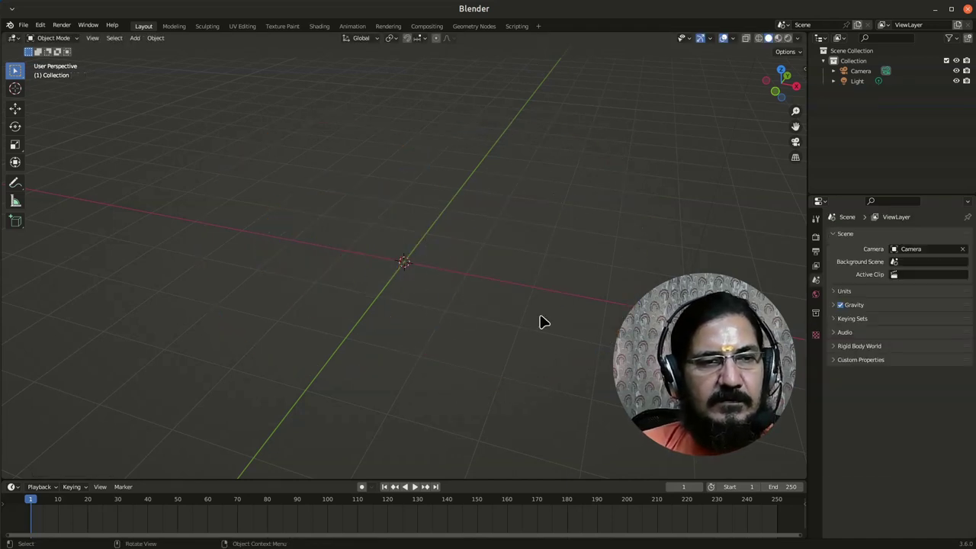
left_click(136, 39)
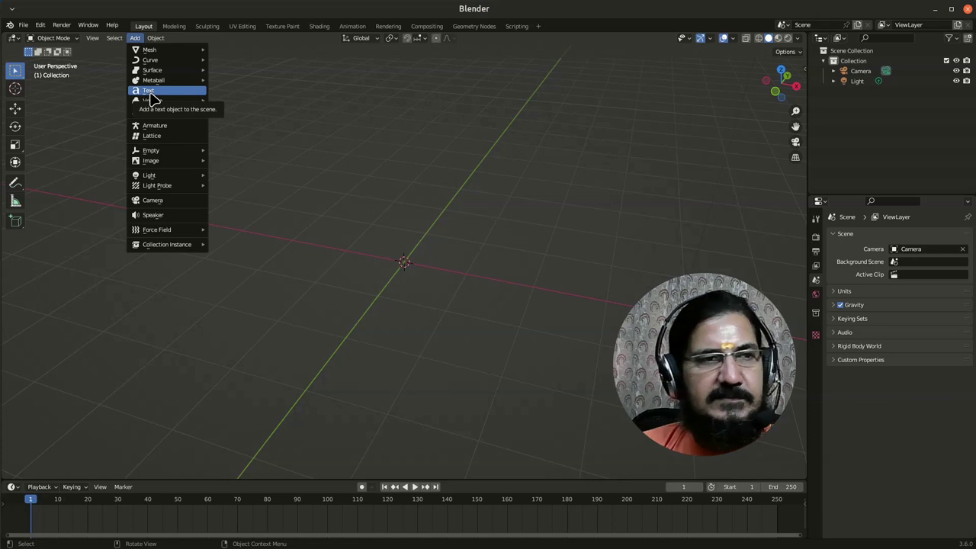
mouse_move(163, 101)
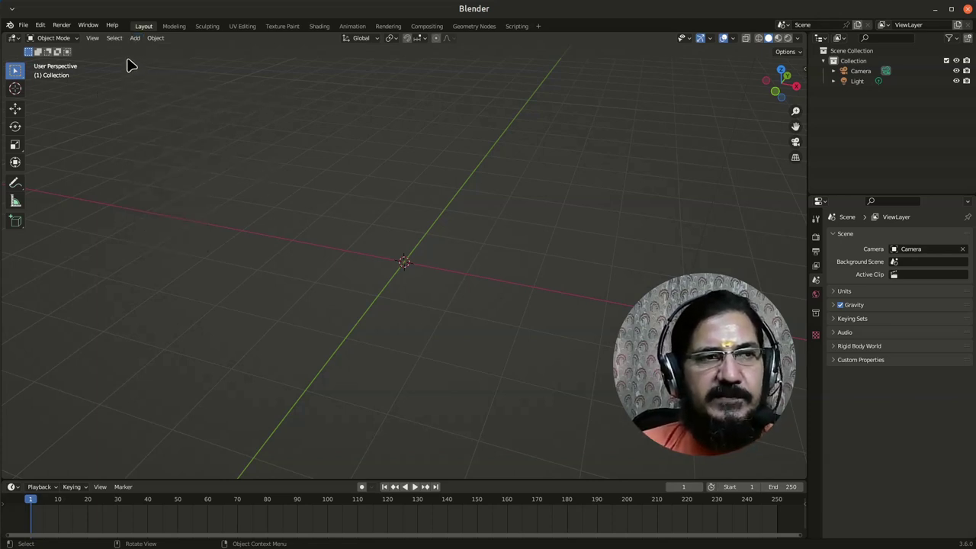
left_click(116, 38)
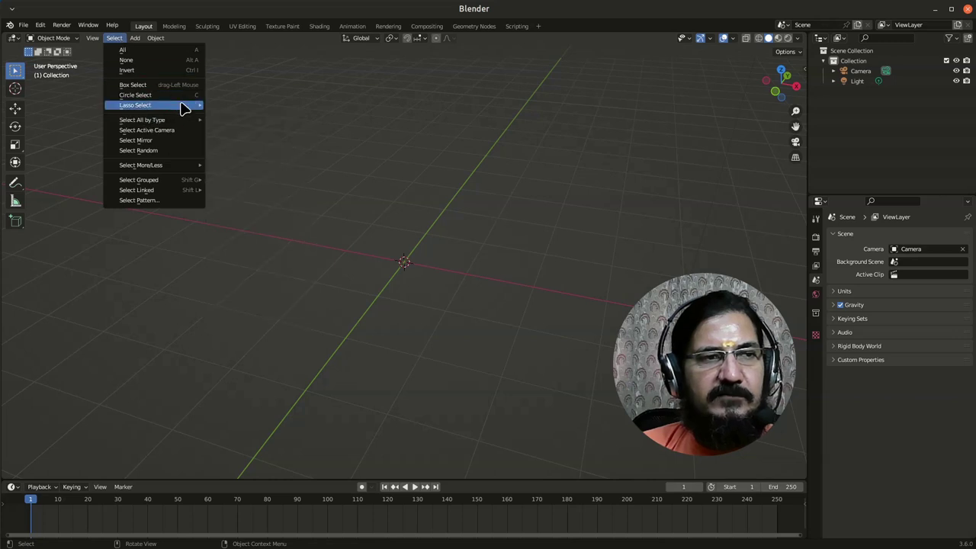
mouse_move(181, 106)
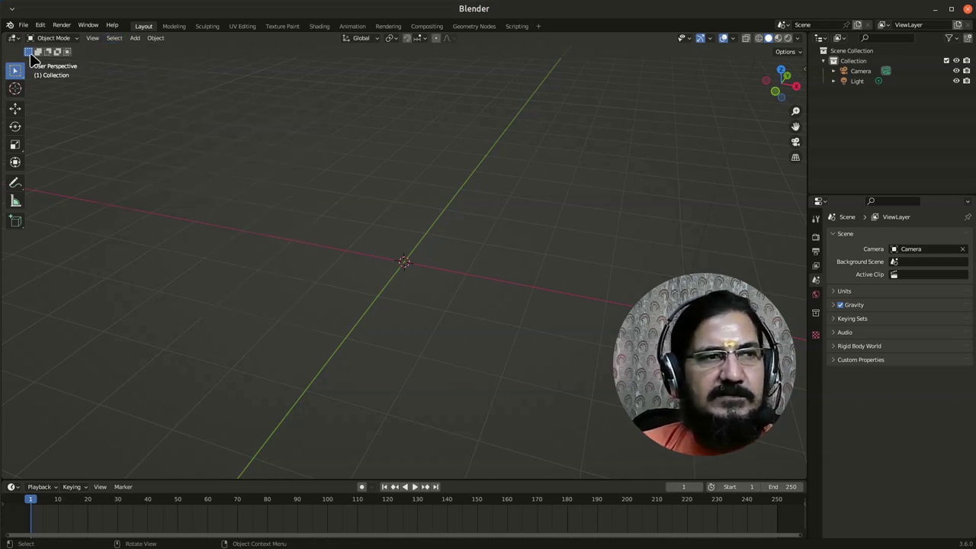
left_click(23, 25)
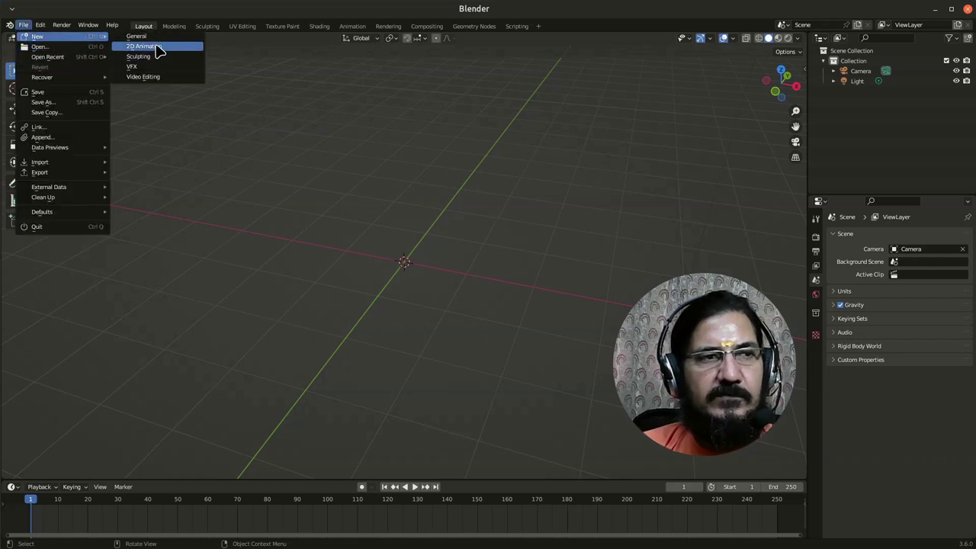
left_click(114, 38)
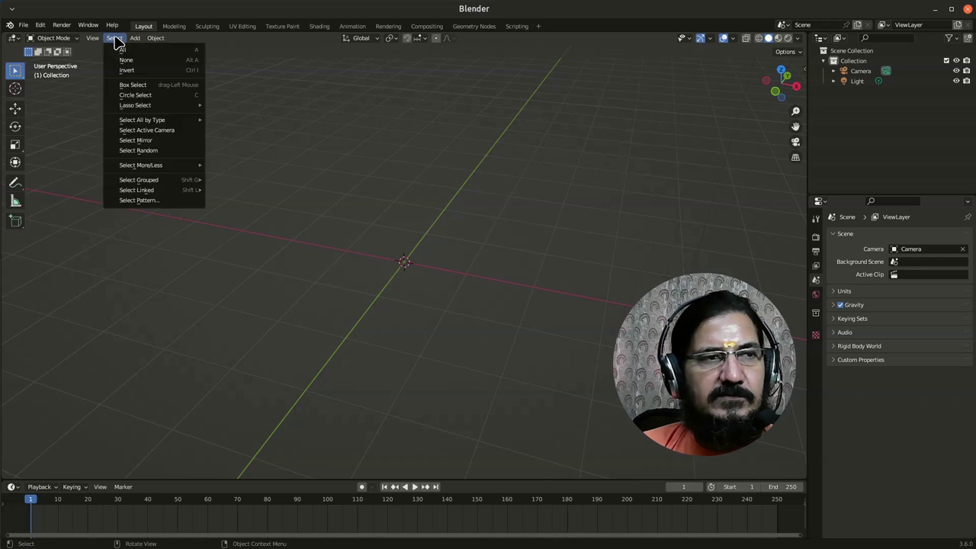
mouse_move(131, 38)
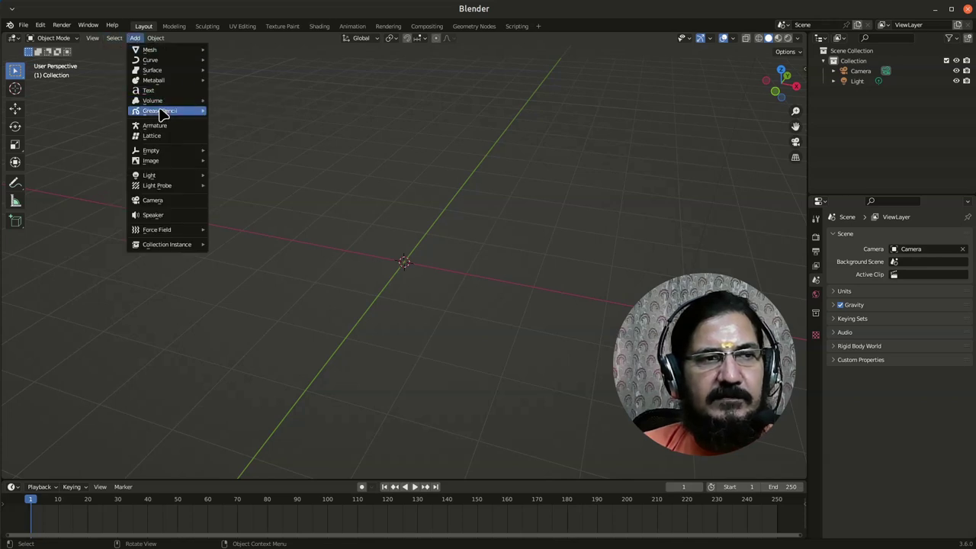
mouse_move(163, 113)
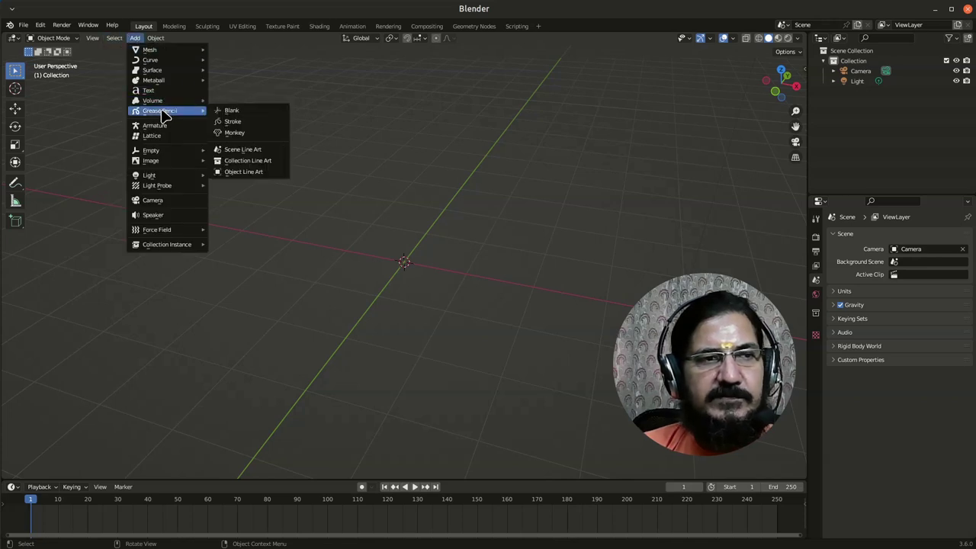
left_click(259, 135)
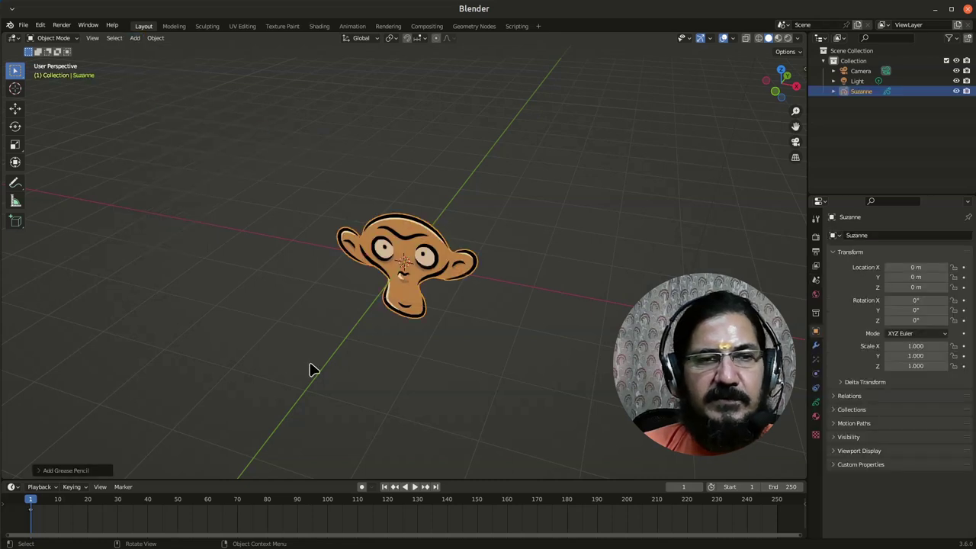
scroll(466, 280, "up", 4)
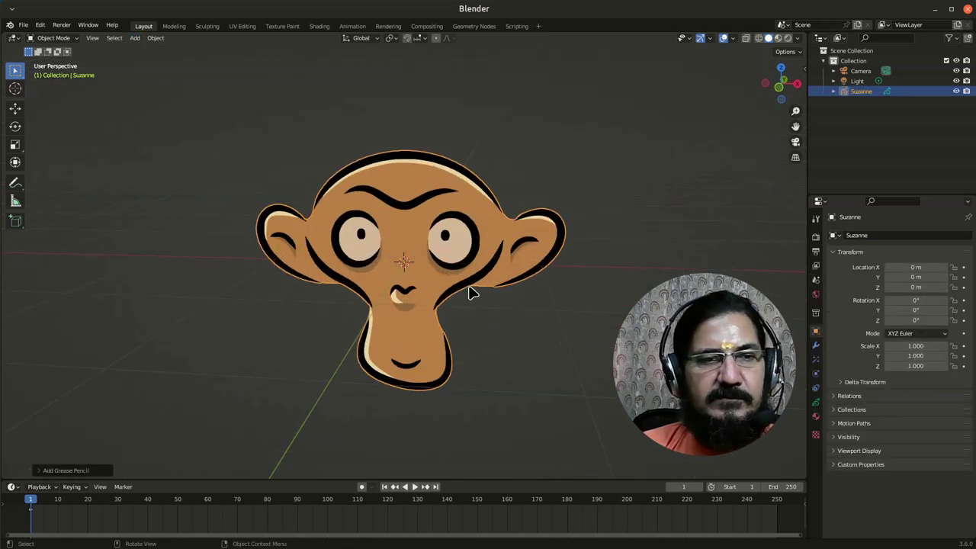
mouse_move(508, 306)
middle_mouse_down()
mouse_move(411, 325)
mouse_move(349, 322)
mouse_move(531, 295)
mouse_move(450, 308)
middle_mouse_up()
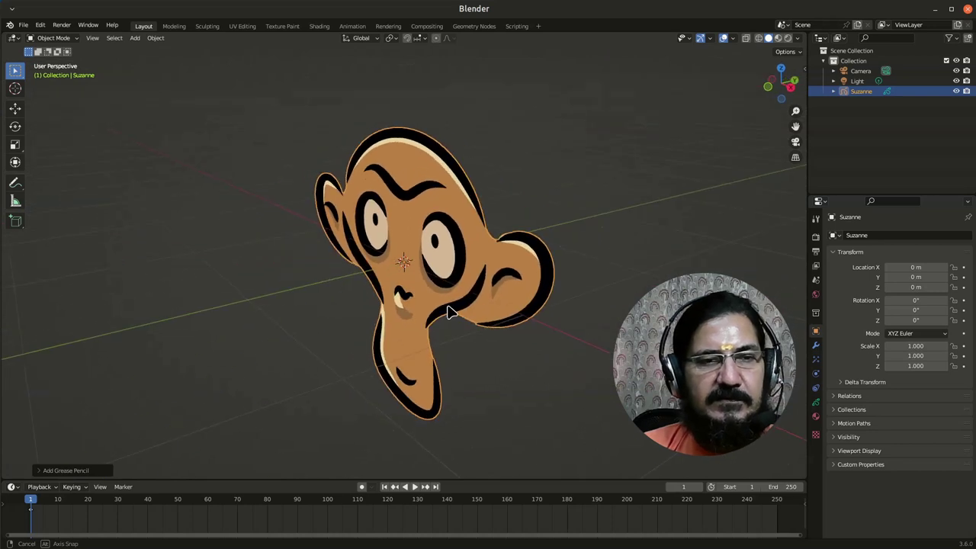
key("x")
left_click(445, 305)
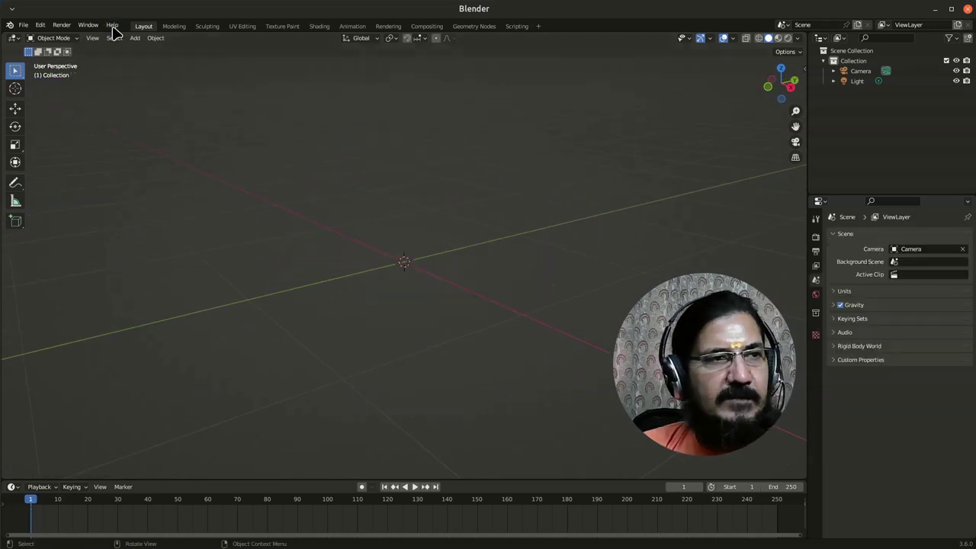
left_click(135, 39)
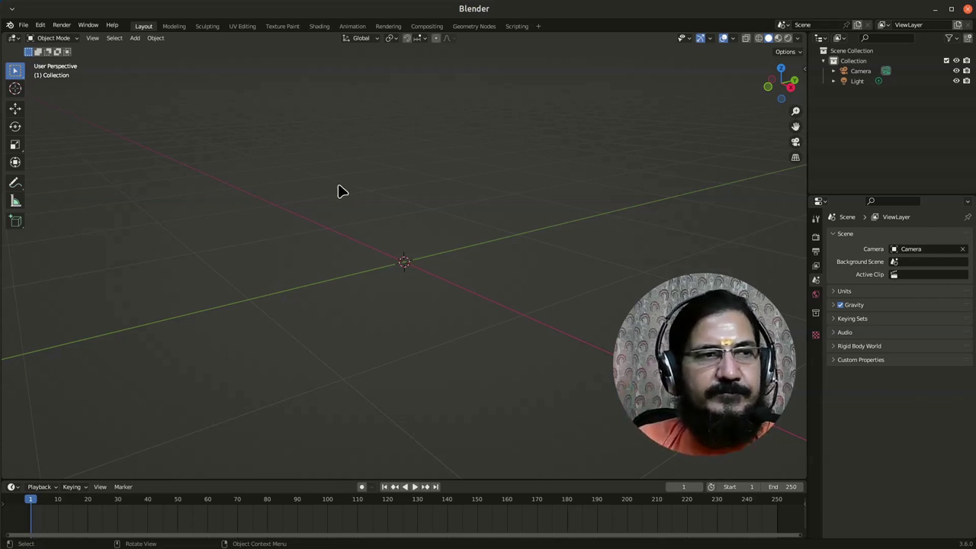
left_click(134, 40)
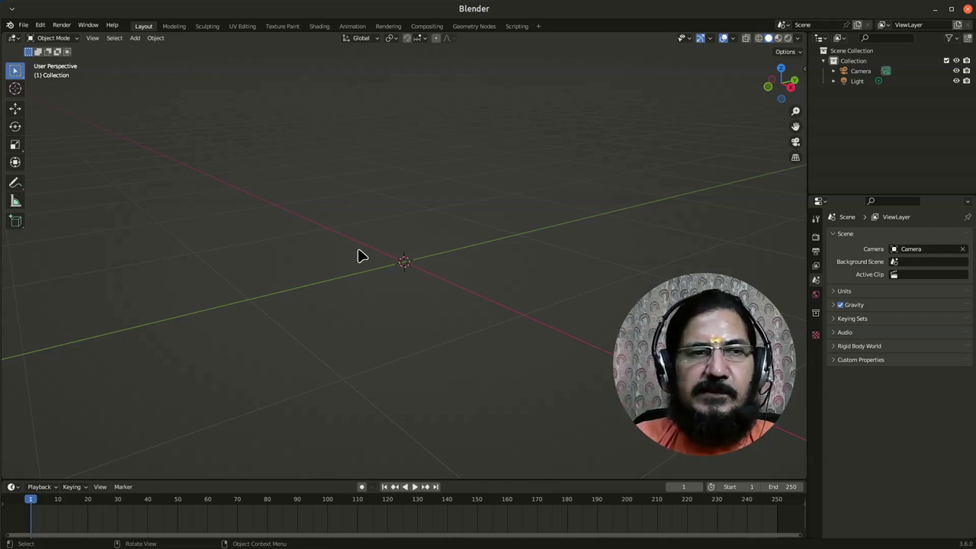
left_click(135, 39)
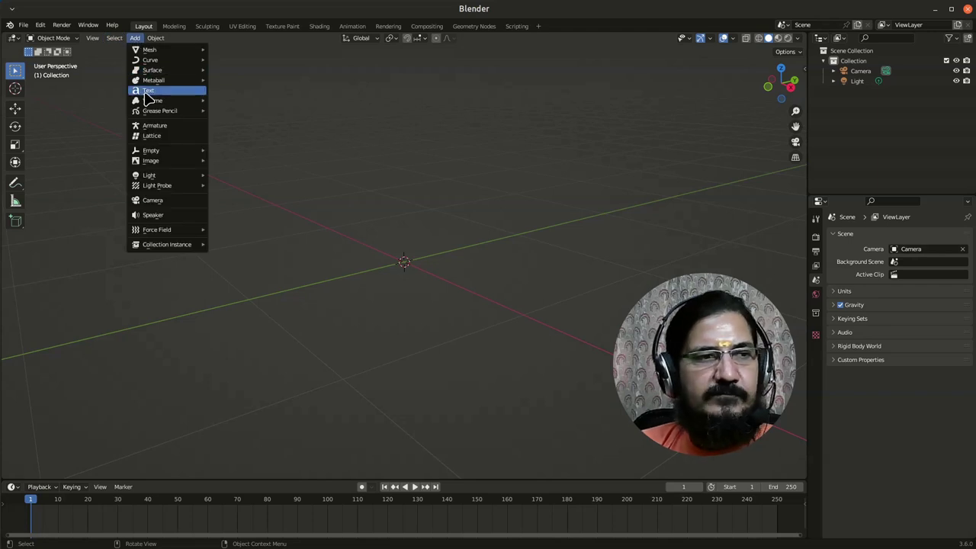
mouse_move(168, 155)
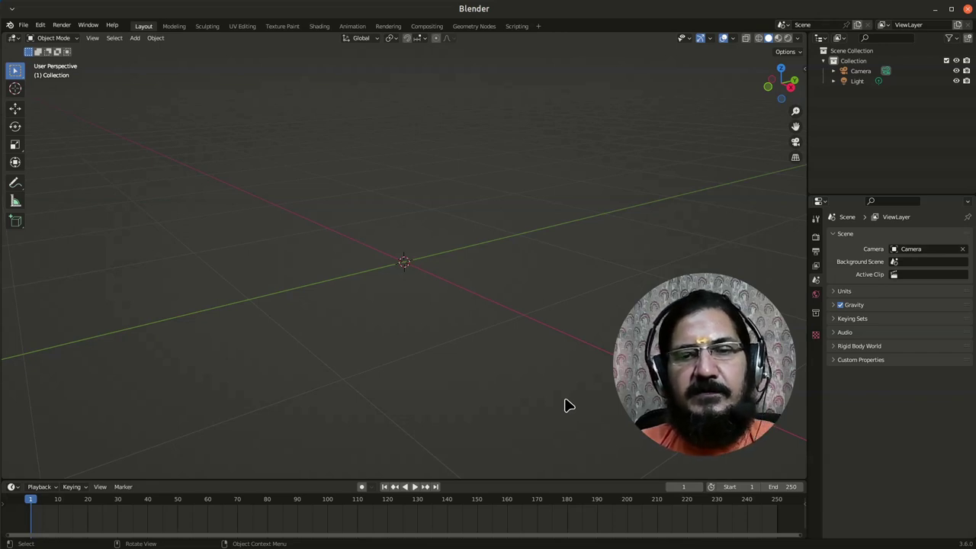
left_click(136, 39)
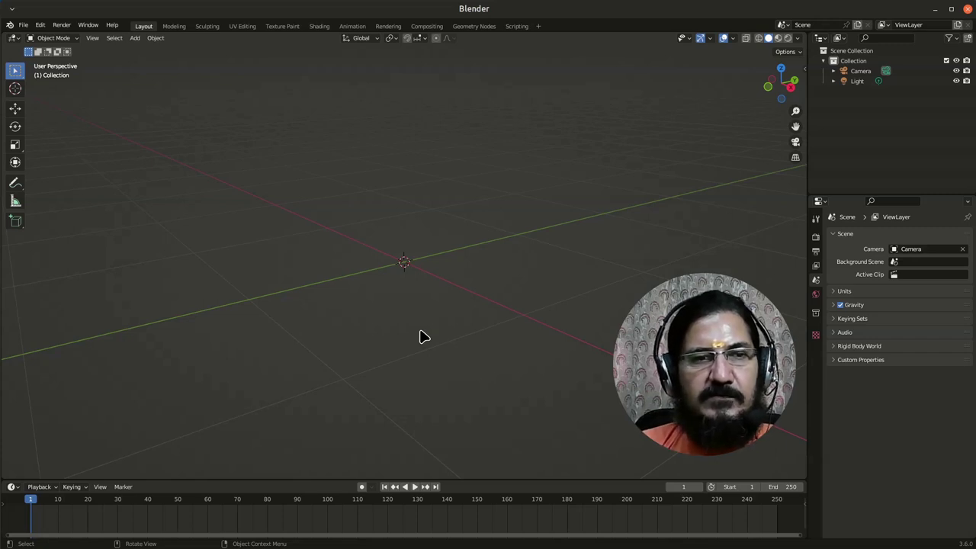
Orbit and zoom out so the red axis runs nearly upright through the grid
middle_click_drag(464, 277, 305, 322)
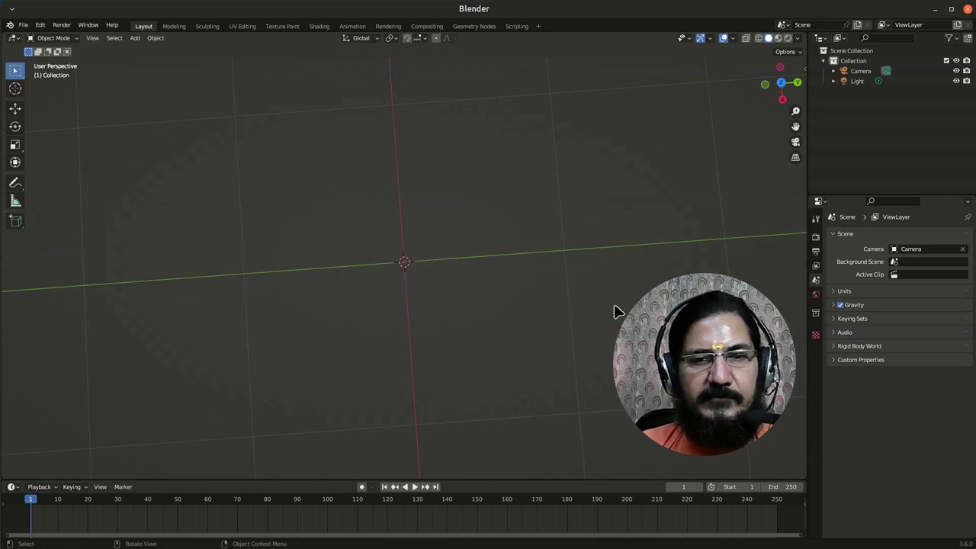
scroll(481, 400, "down", 1)
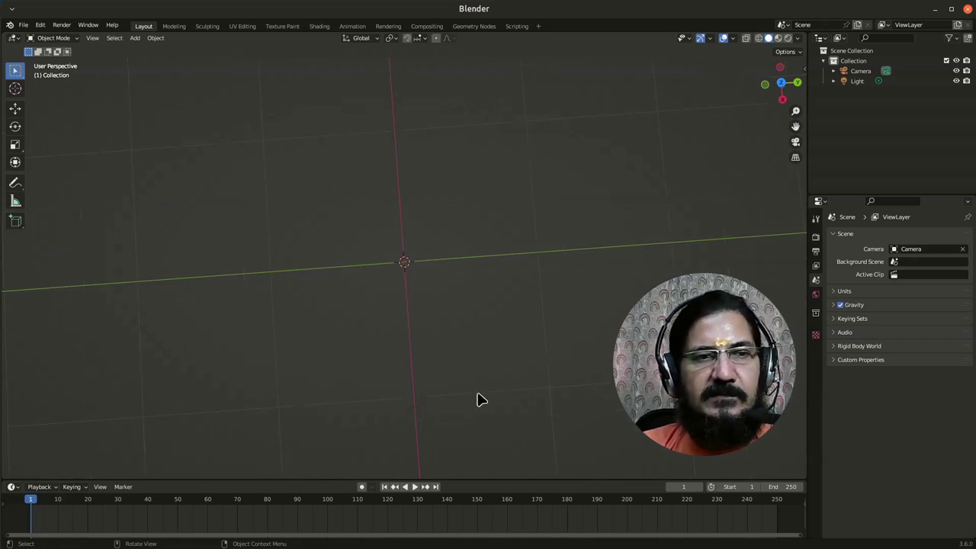
middle_click_drag(480, 401, 483, 335)
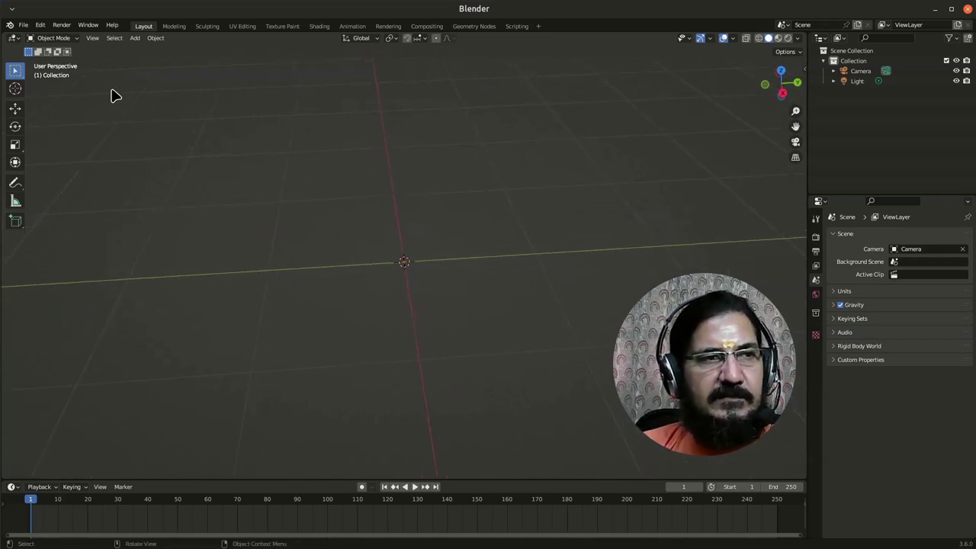
Browse the Add menu's Metaball, Light Probe and Light submenus without adding anything
left_click(136, 38)
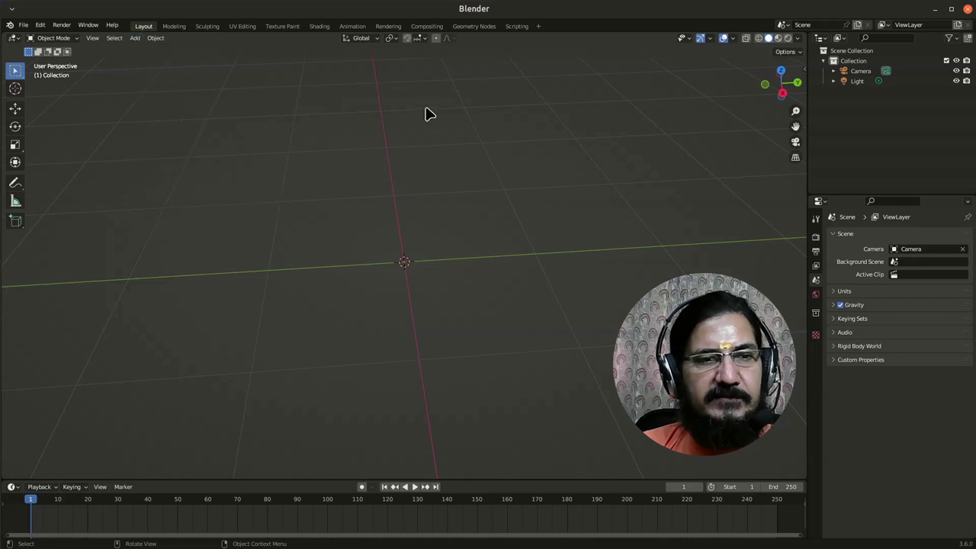
left_click(136, 38)
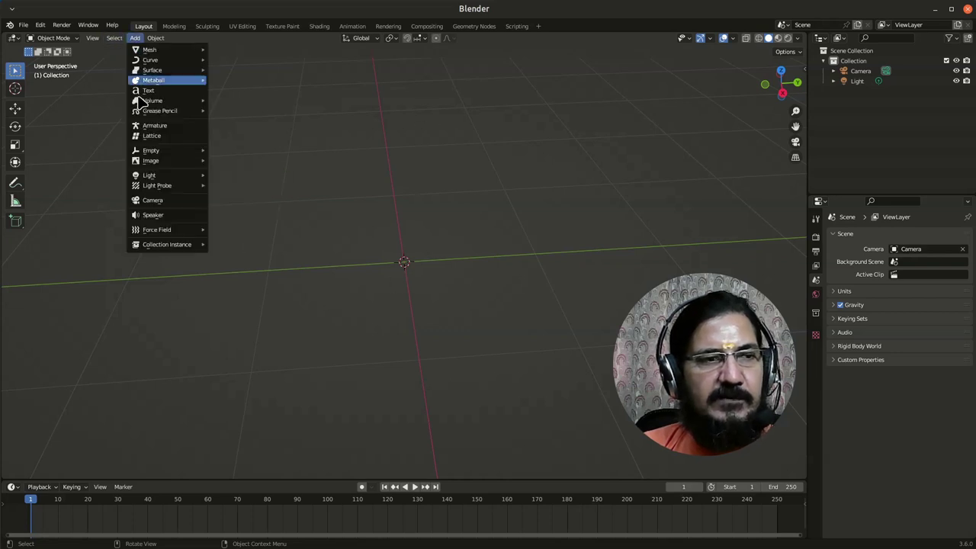
mouse_move(170, 186)
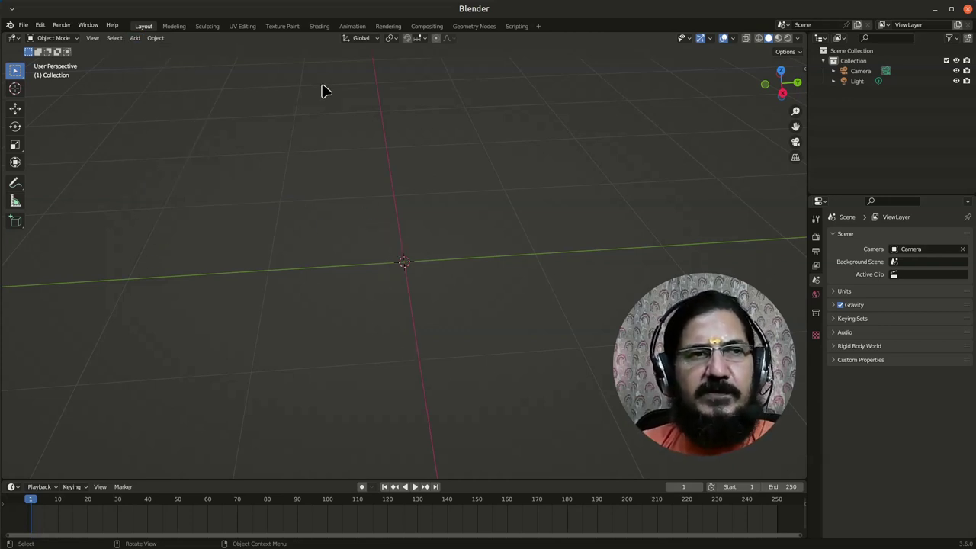
left_click(135, 38)
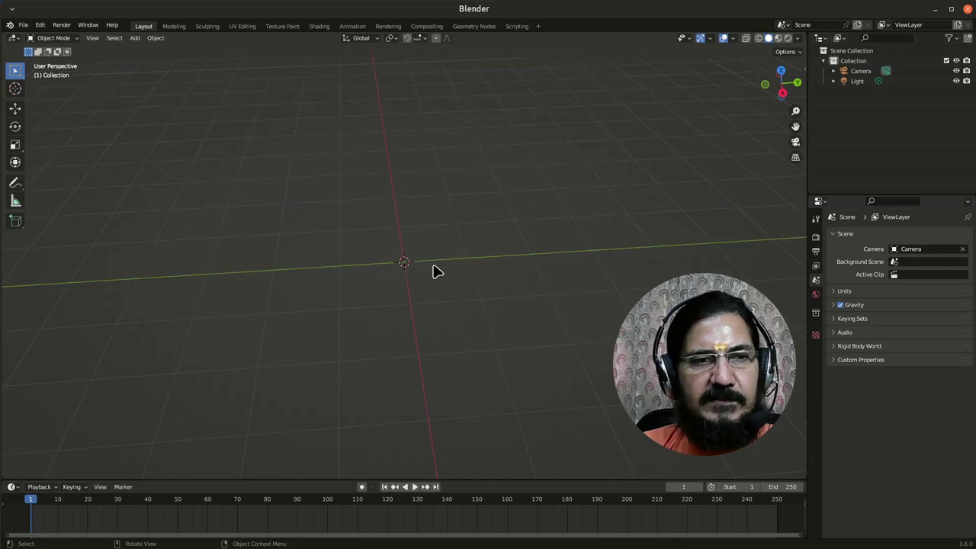
Add a Suzanne monkey via Shift+A > Mesh > Monkey, then orbit and zoom in on it
key("shift+a")
mouse_move(439, 265)
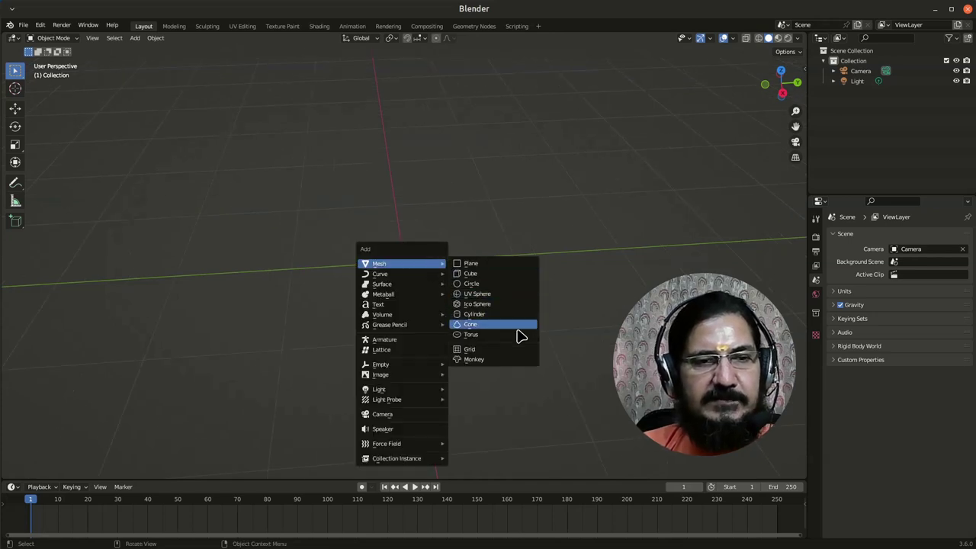
left_click(498, 360)
middle_click_drag(479, 310, 443, 318)
scroll(439, 324, "up", 3)
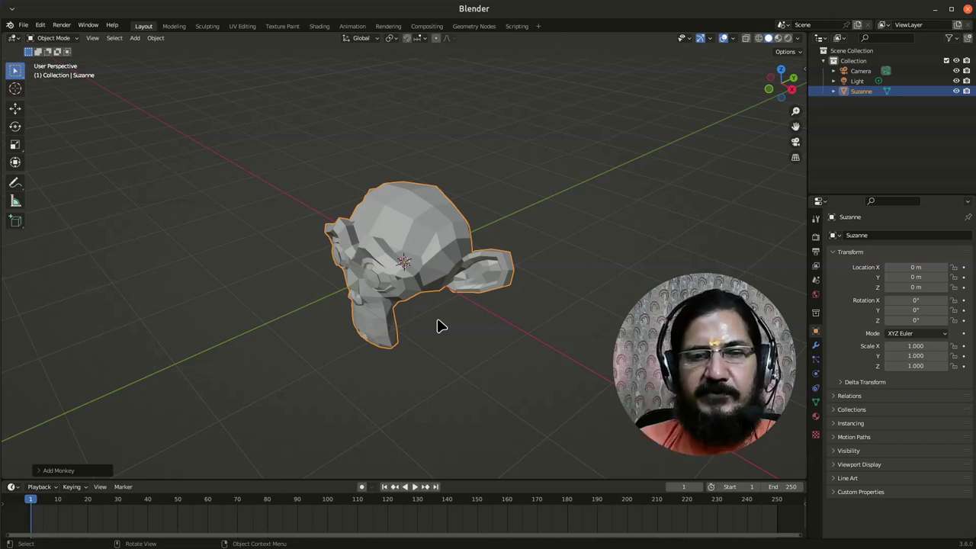
Zoom and orbit until the camera shows beside Suzanne
scroll(449, 236, "down", 5)
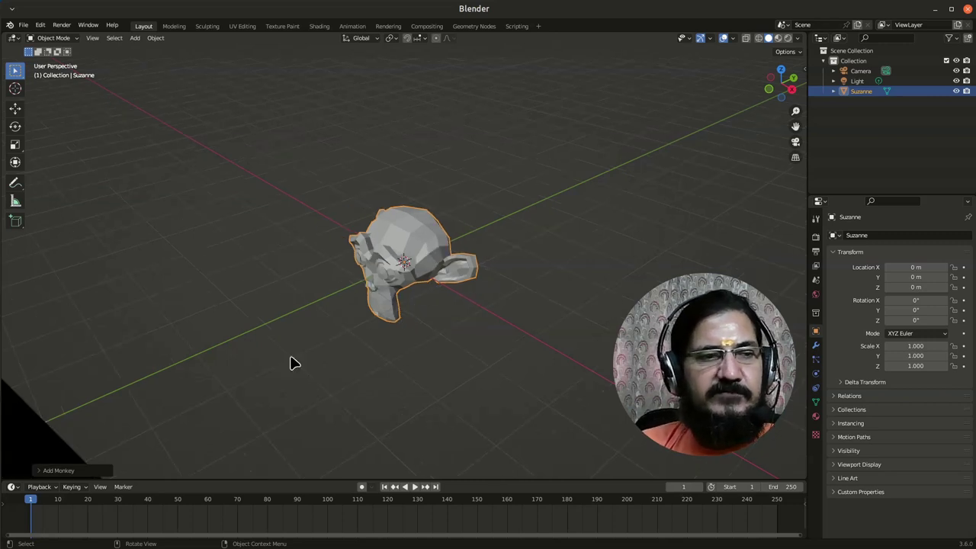
scroll(440, 342, "up", 3)
middle_click_drag(441, 343, 340, 295)
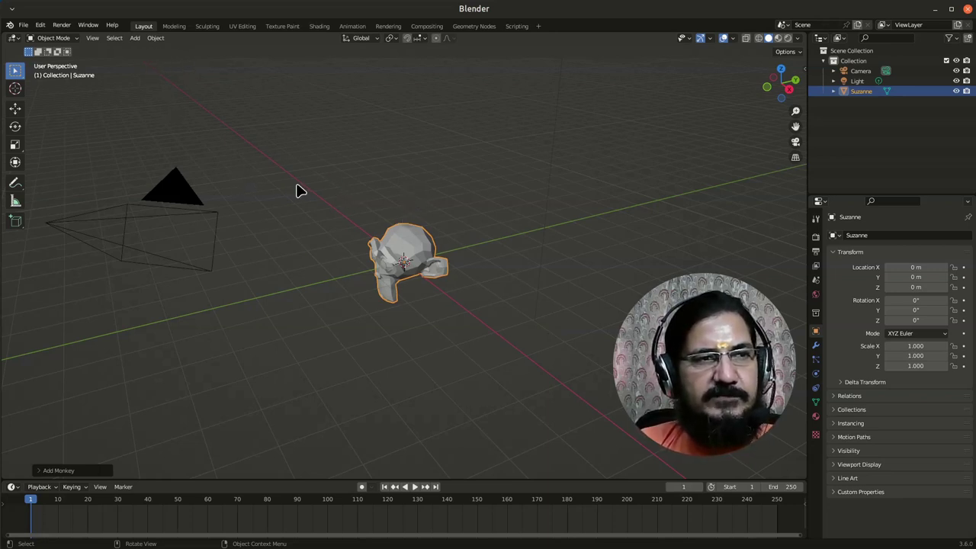
Pop up the Shift+A add list, dismiss it, and reopen it near Suzanne
key("shift")
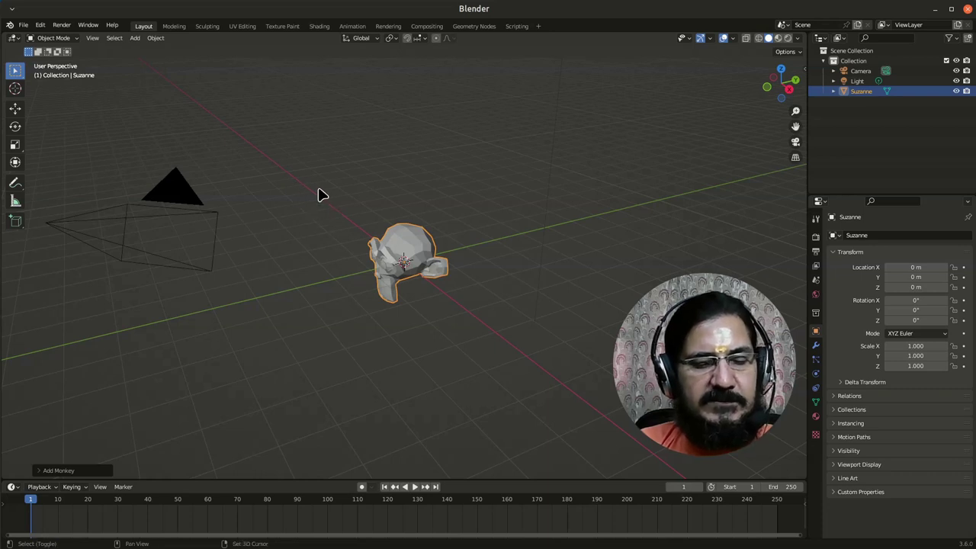
key("shift+a")
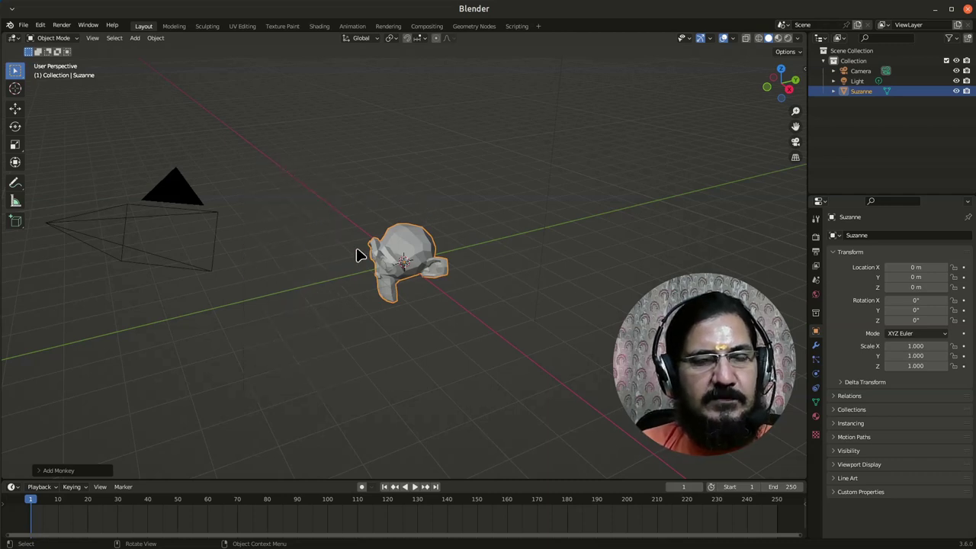
left_click(408, 263)
key("shift+a")
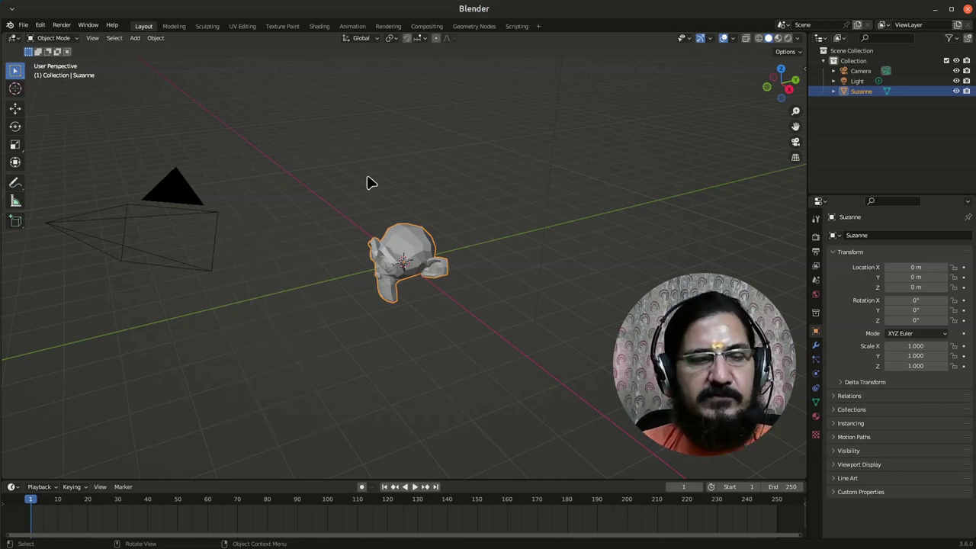
Browse the Shift+A add list's Mesh and Force Field entries, dismissing and reopening it
key("shift+a")
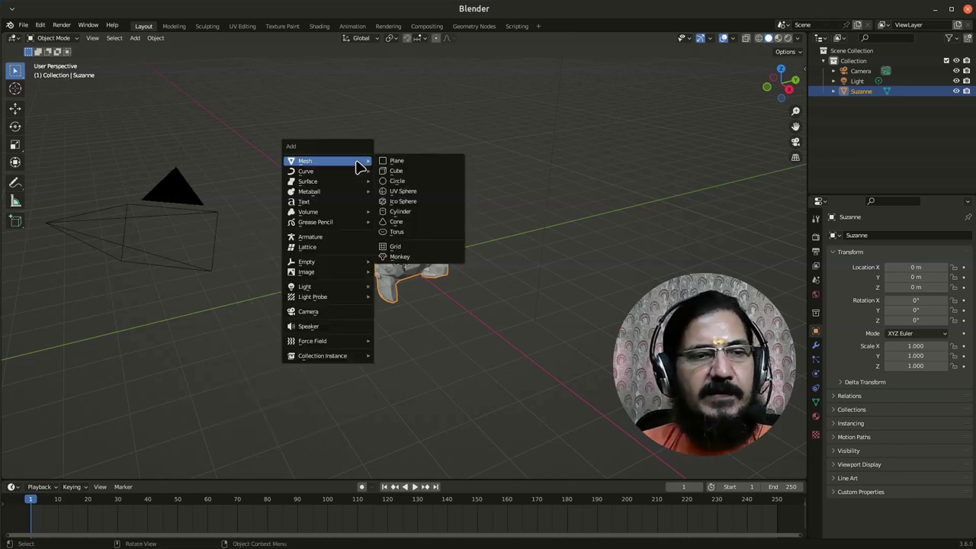
mouse_move(318, 342)
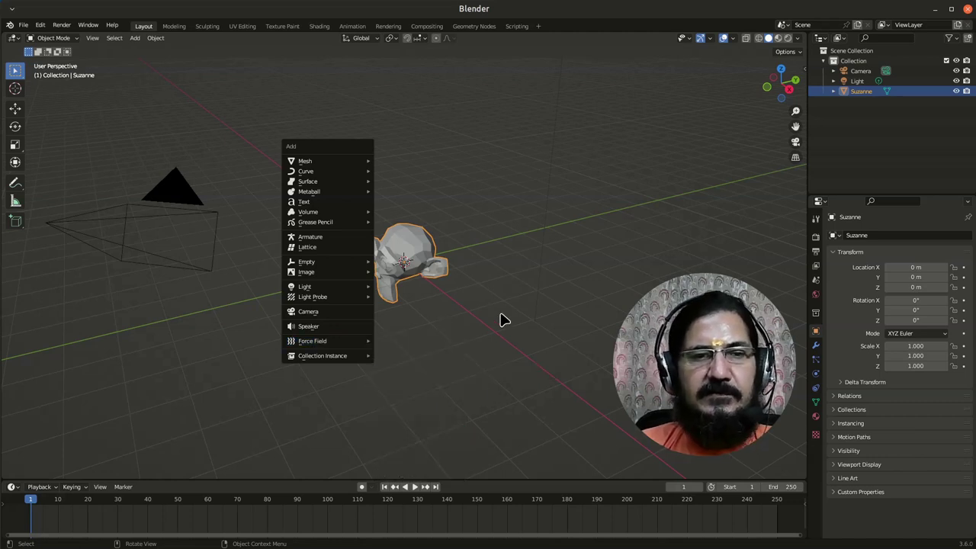
key("shift+a")
mouse_move(313, 267)
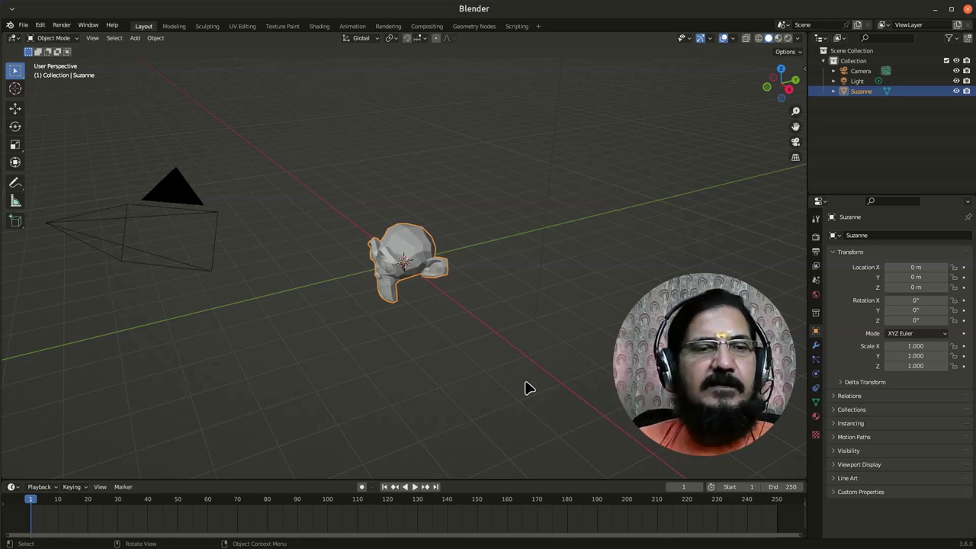
Display the Add menu's Force Field and Collection Instance submenus
left_click(135, 39)
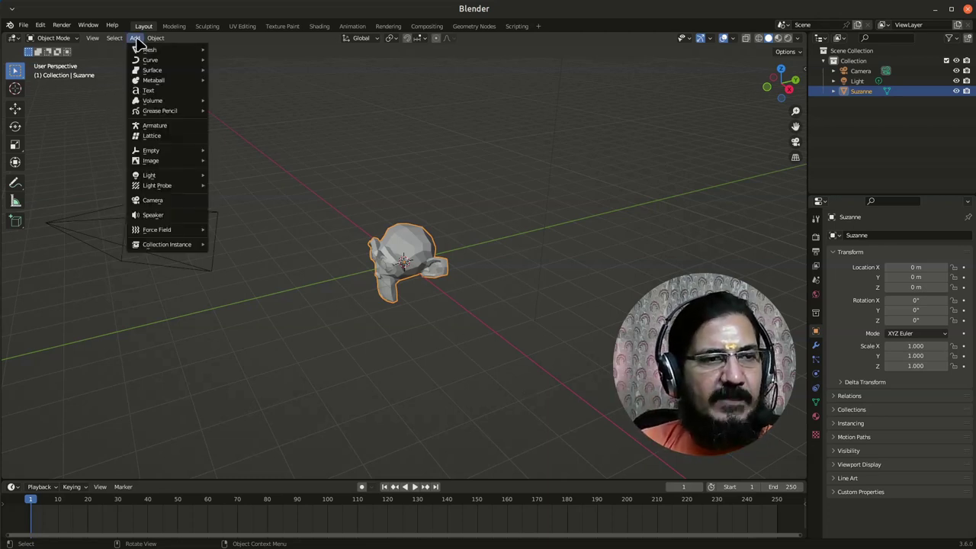
mouse_move(157, 230)
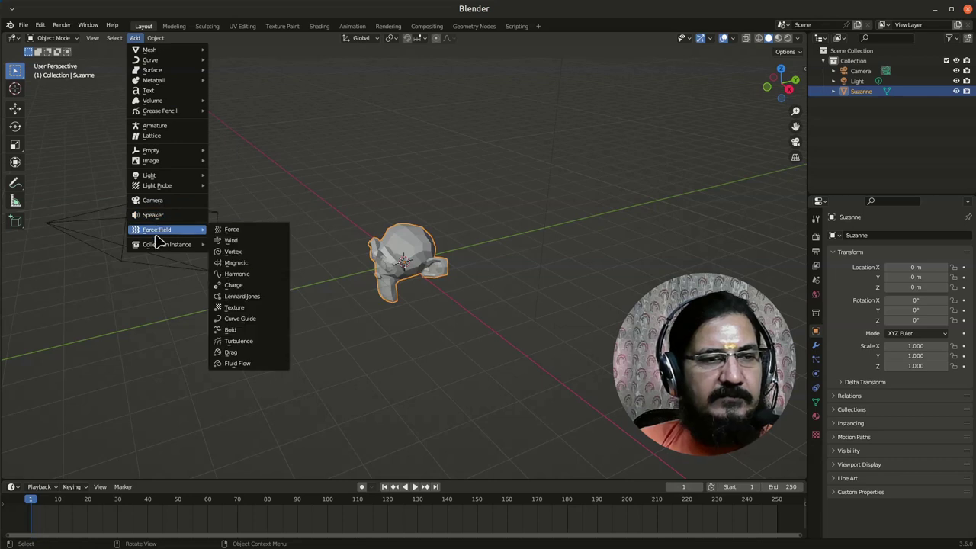
mouse_move(179, 249)
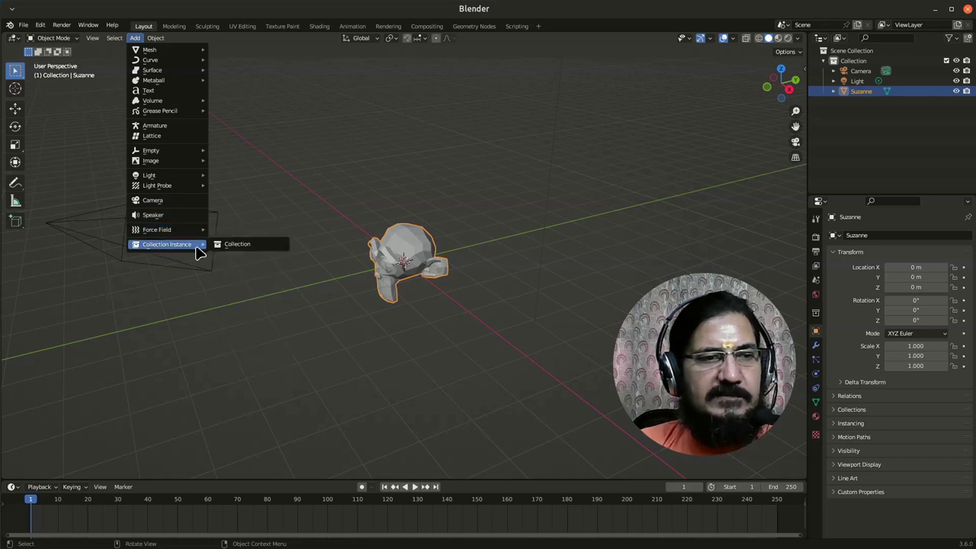